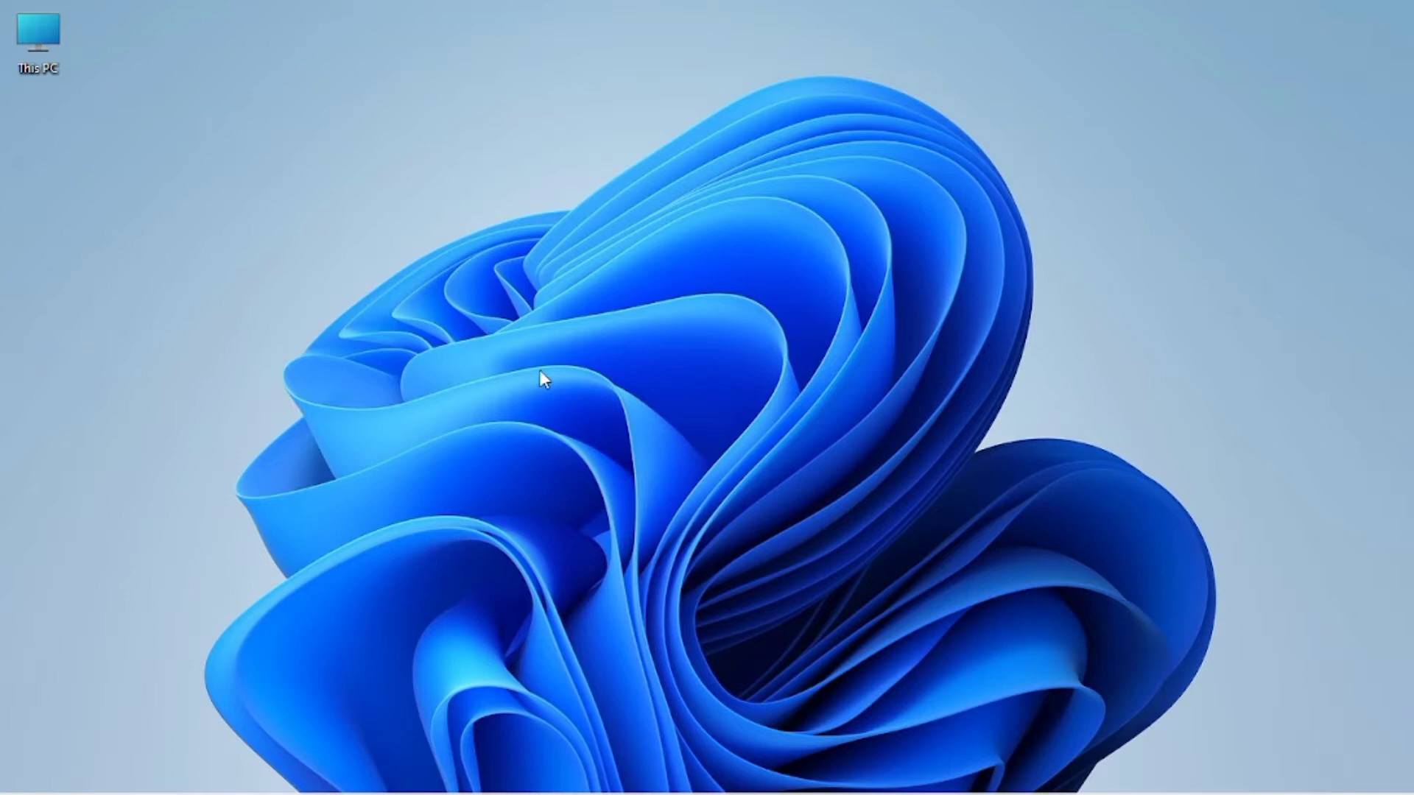
Step: Launch Google Chrome from the taskbar to a New Tab page
{"action": "mouse_move", "coordinate": [251, 770]}
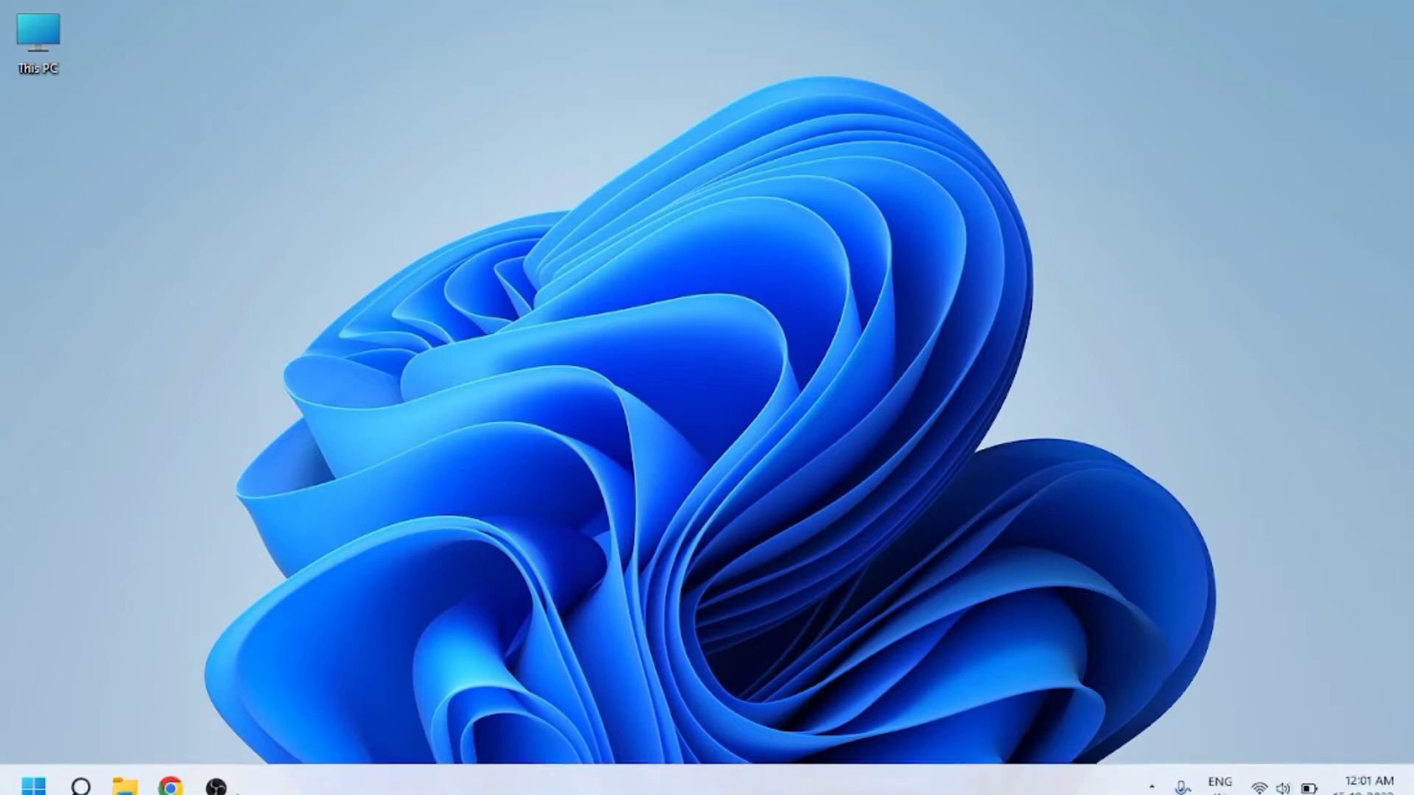
{"action": "left_click", "coordinate": [173, 771]}
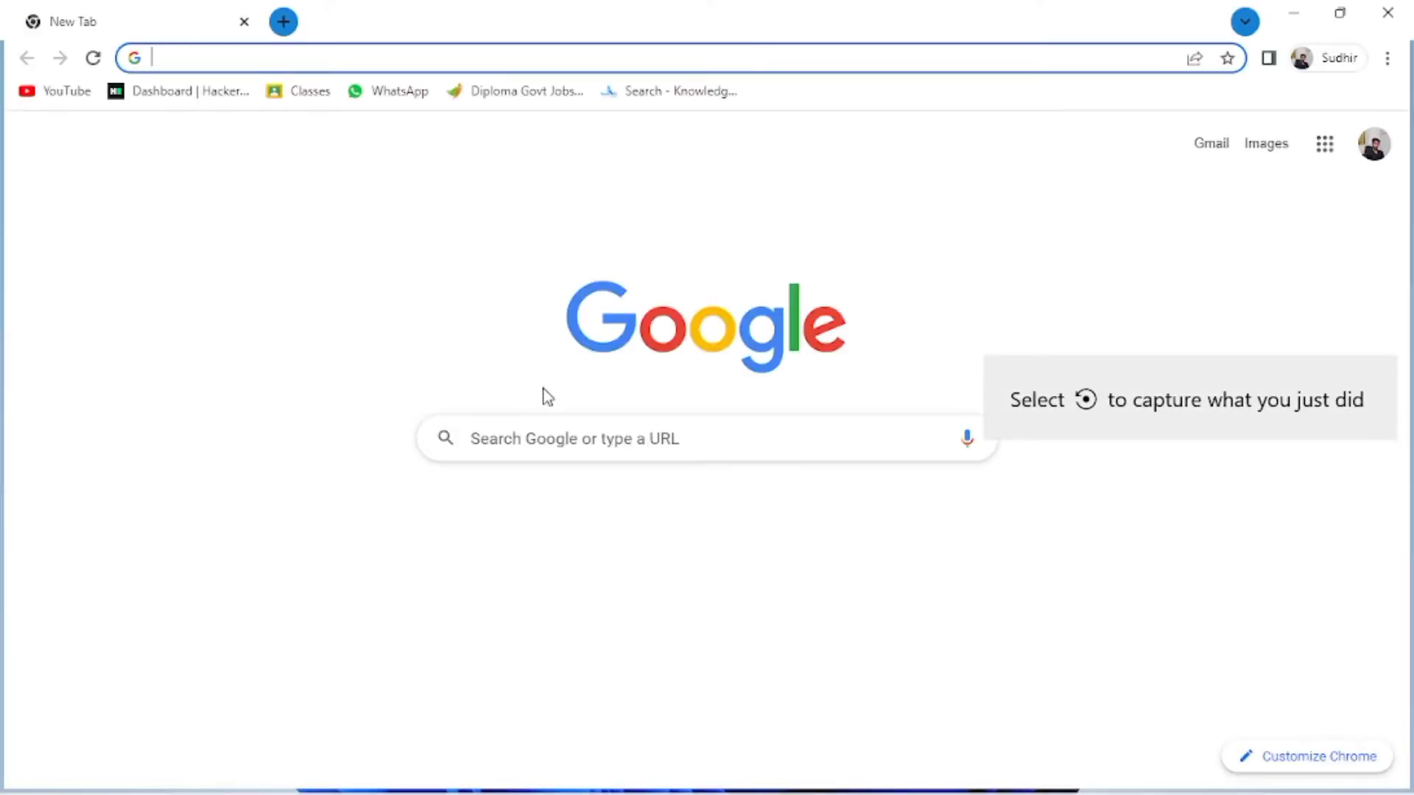
Step: Search Google for 'mysql download' and open the MySQL Downloads result
{"action": "left_click", "coordinate": [620, 433]}
{"action": "type", "text": "m"}
{"action": "key", "text": "Return"}
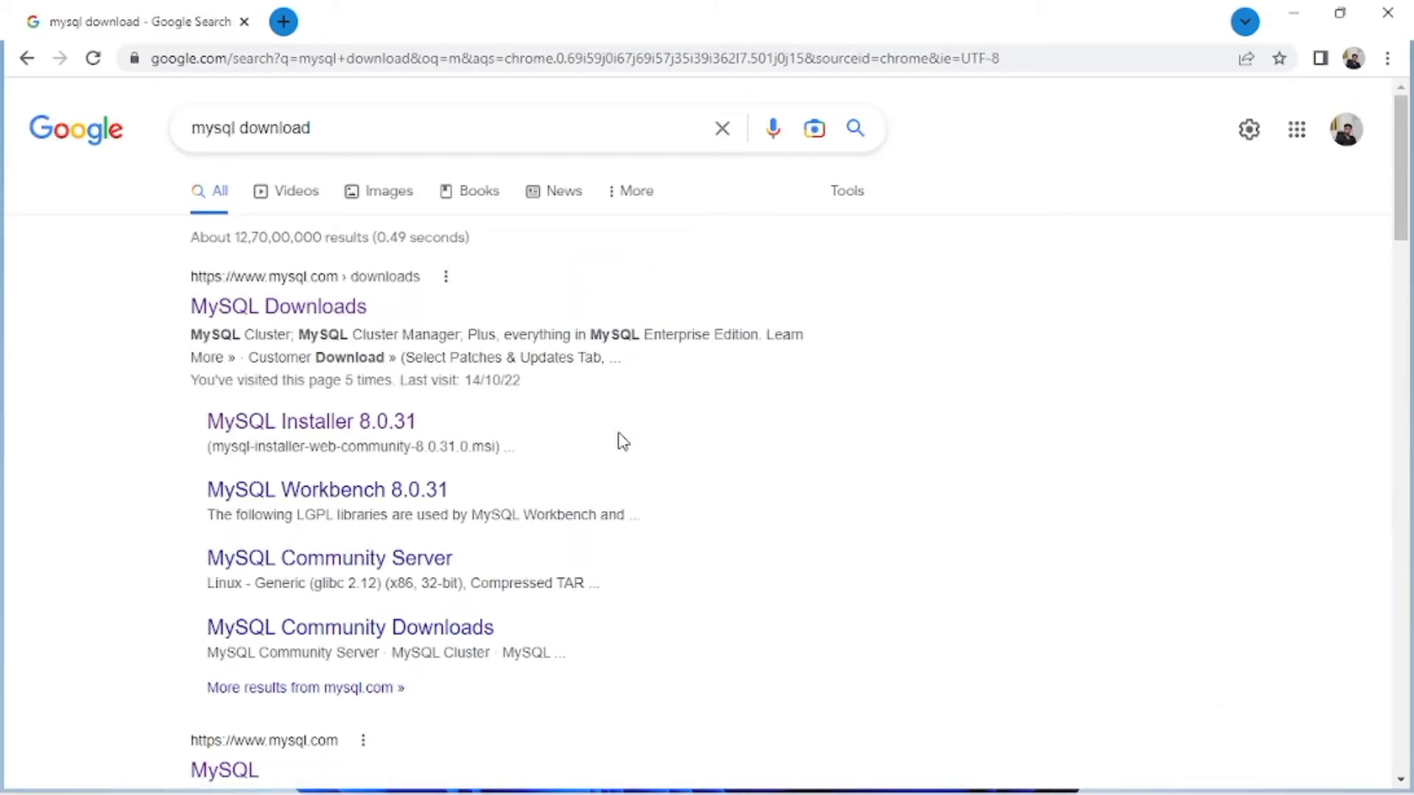
{"action": "left_click", "coordinate": [312, 310]}
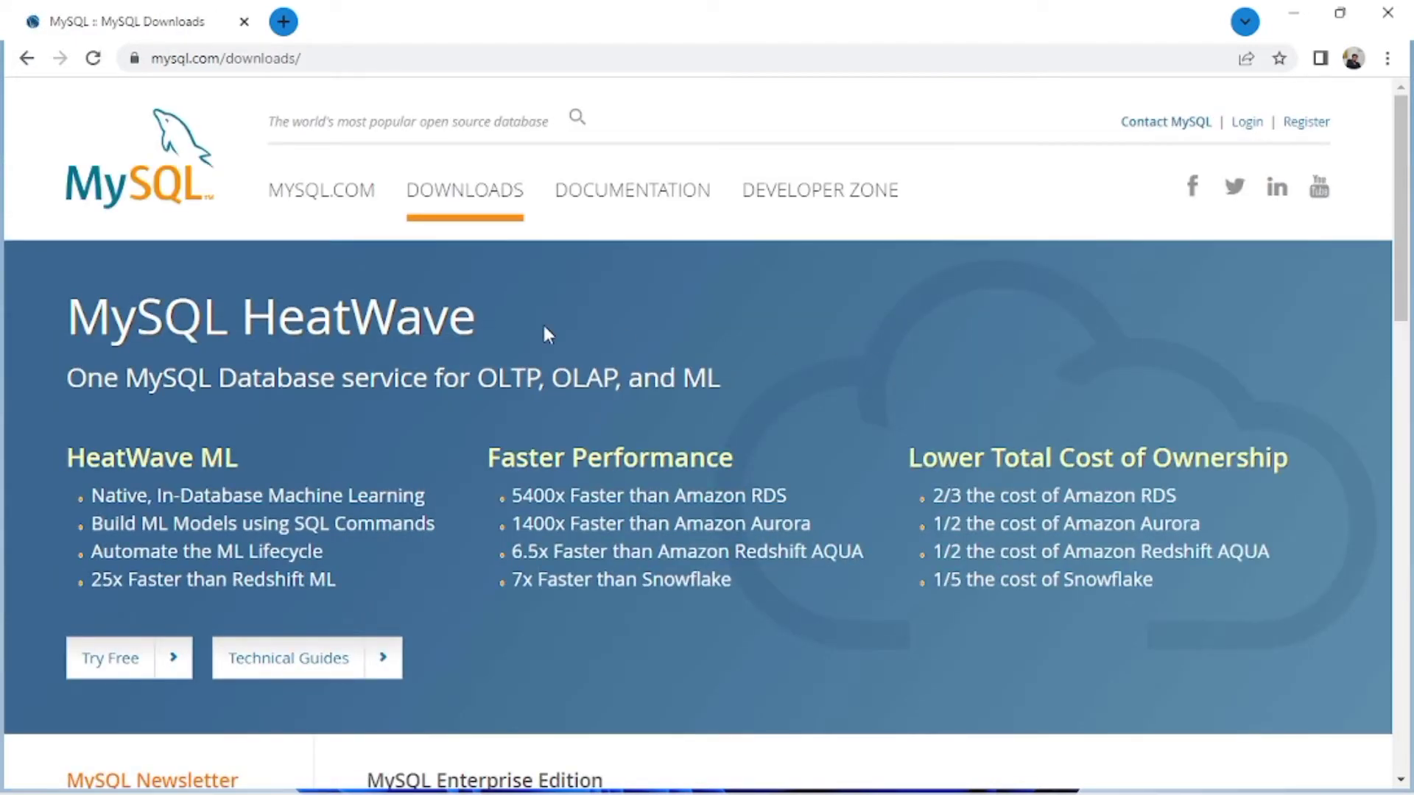
Step: Scroll down the Downloads page and open 'MySQL Community (GPL) Downloads'
{"action": "scroll", "coordinate": [544, 327], "scroll_direction": "down", "scroll_amount": 10}
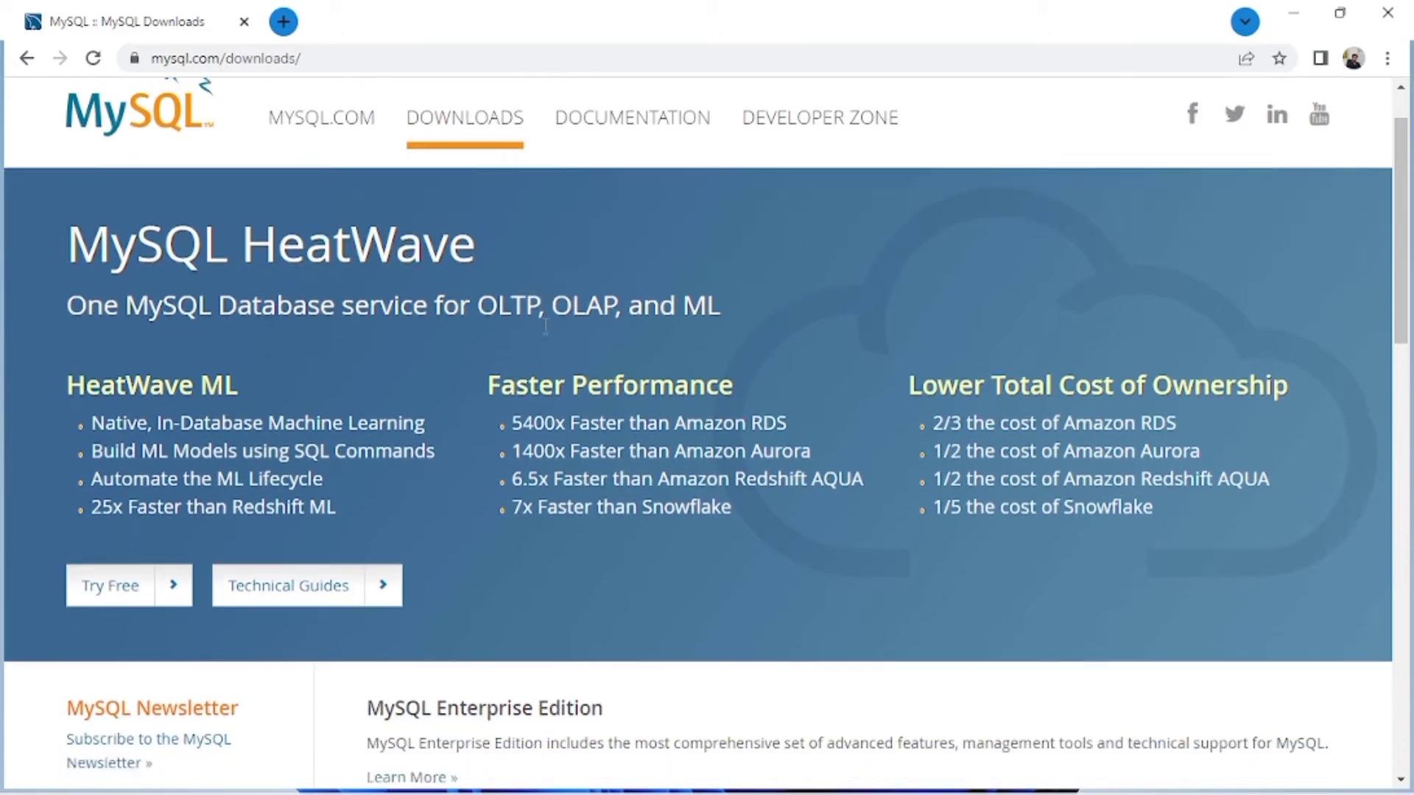
{"action": "scroll", "coordinate": [545, 326], "scroll_direction": "down", "scroll_amount": 1}
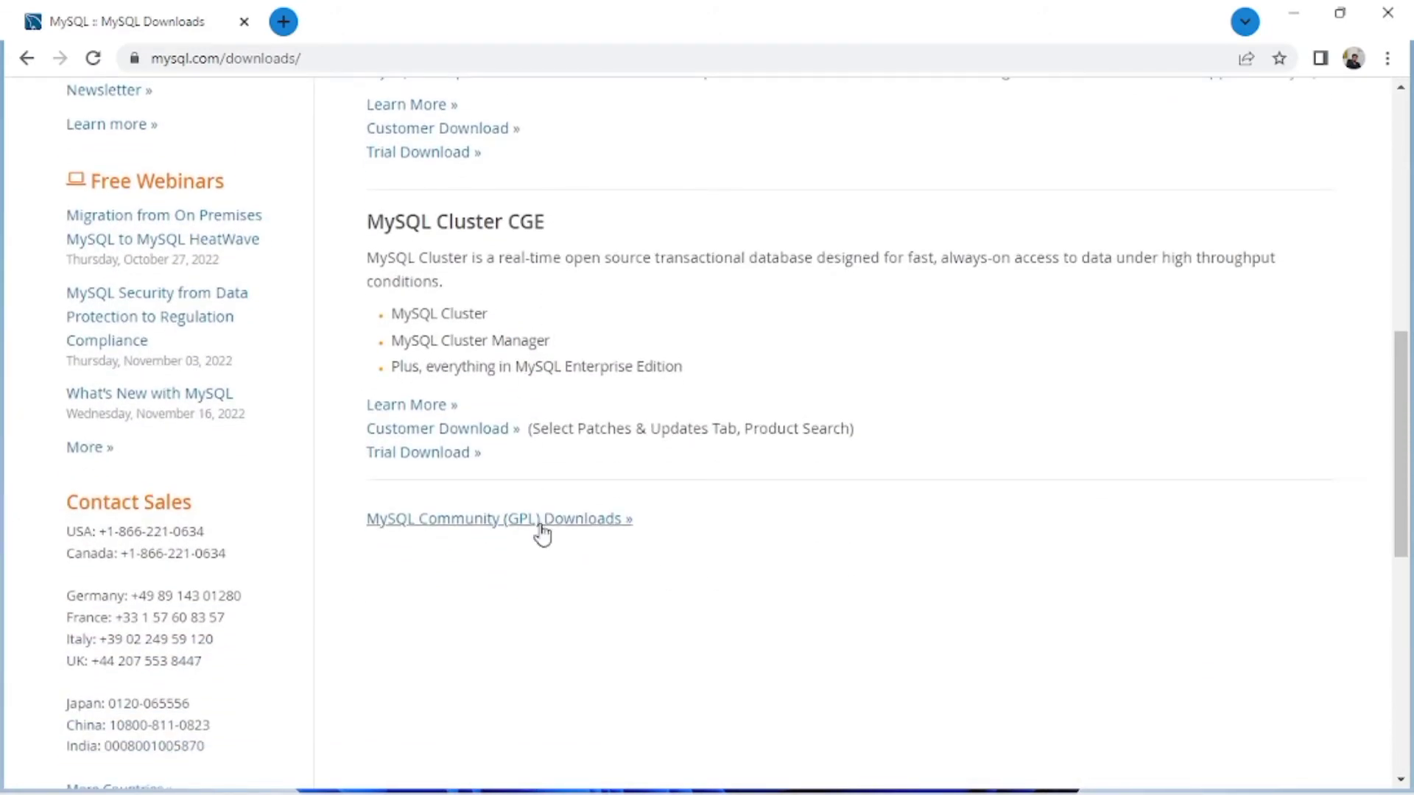
{"action": "left_click", "coordinate": [501, 518]}
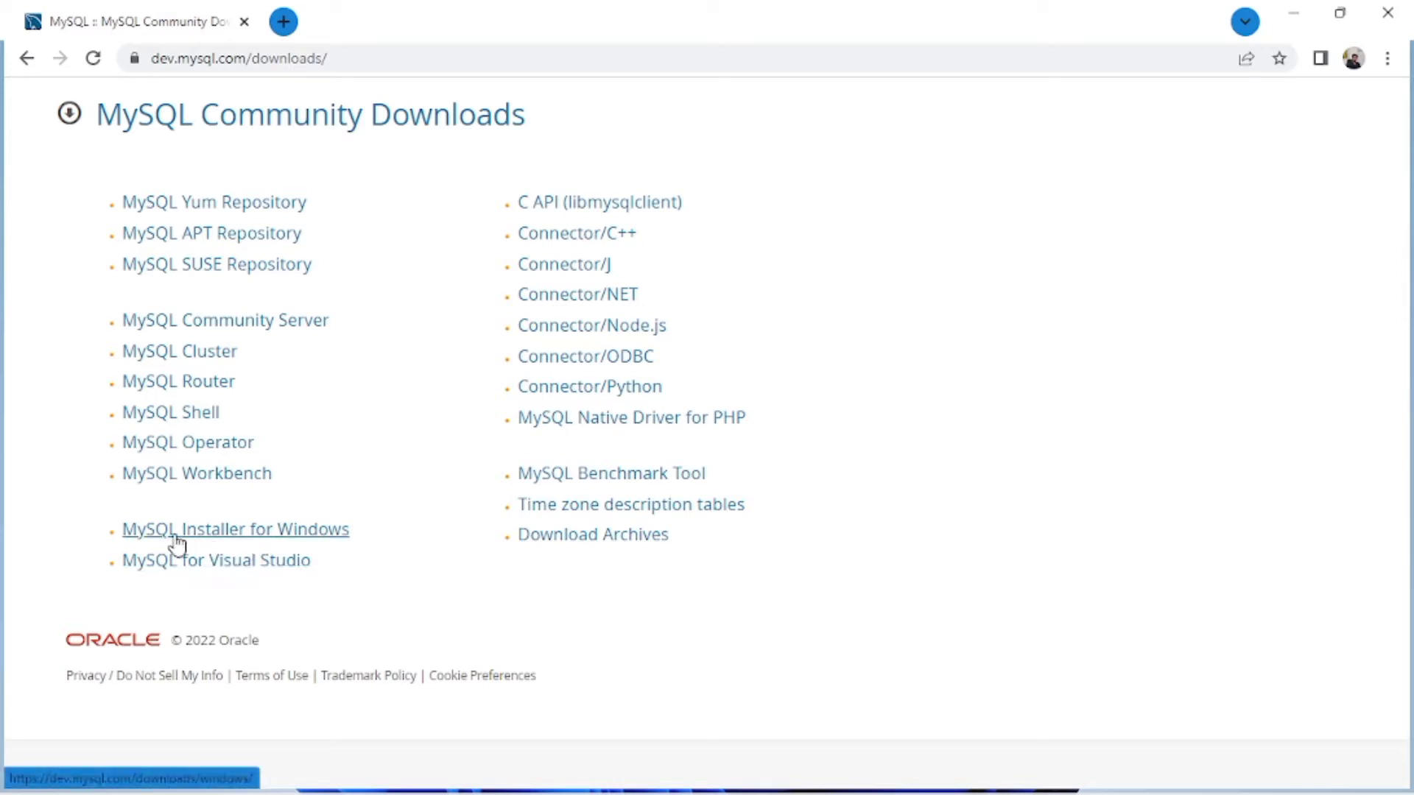
Step: Choose MySQL Installer for Windows and download the 431.7M MSI Installer
{"action": "left_click", "coordinate": [292, 542]}
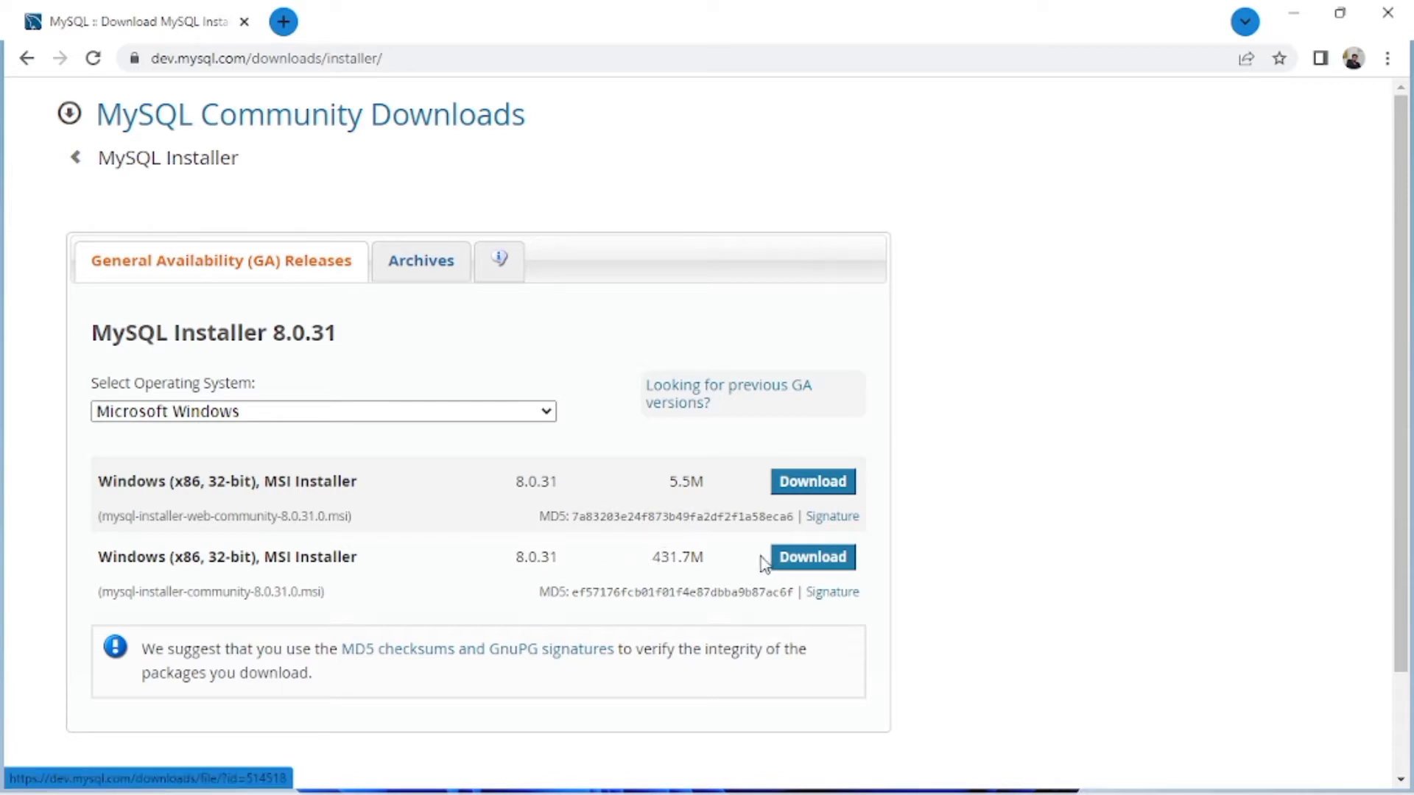
{"action": "left_click", "coordinate": [814, 564]}
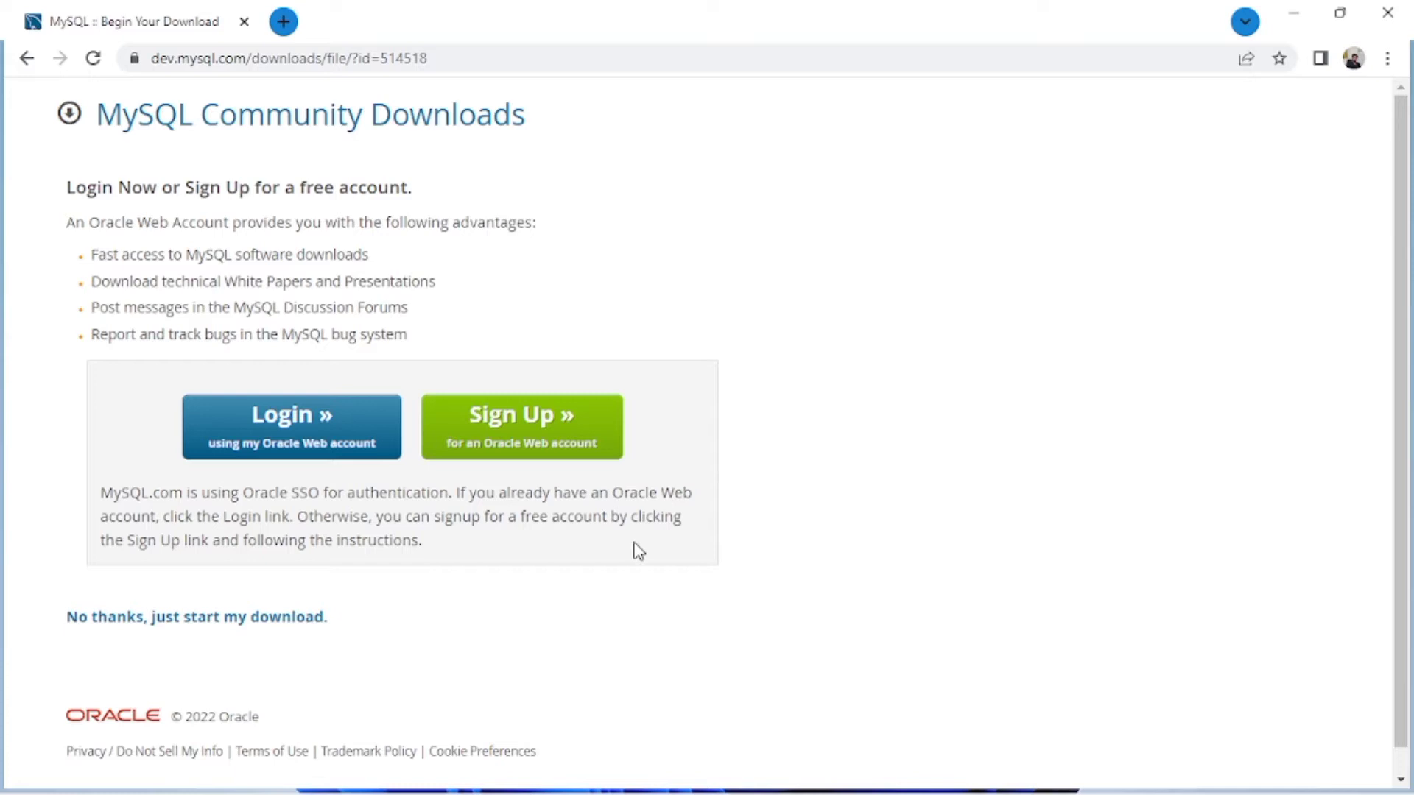
Step: Start the download without logging in, cancel it from the download bar, and minimise Chrome
{"action": "left_click", "coordinate": [215, 619]}
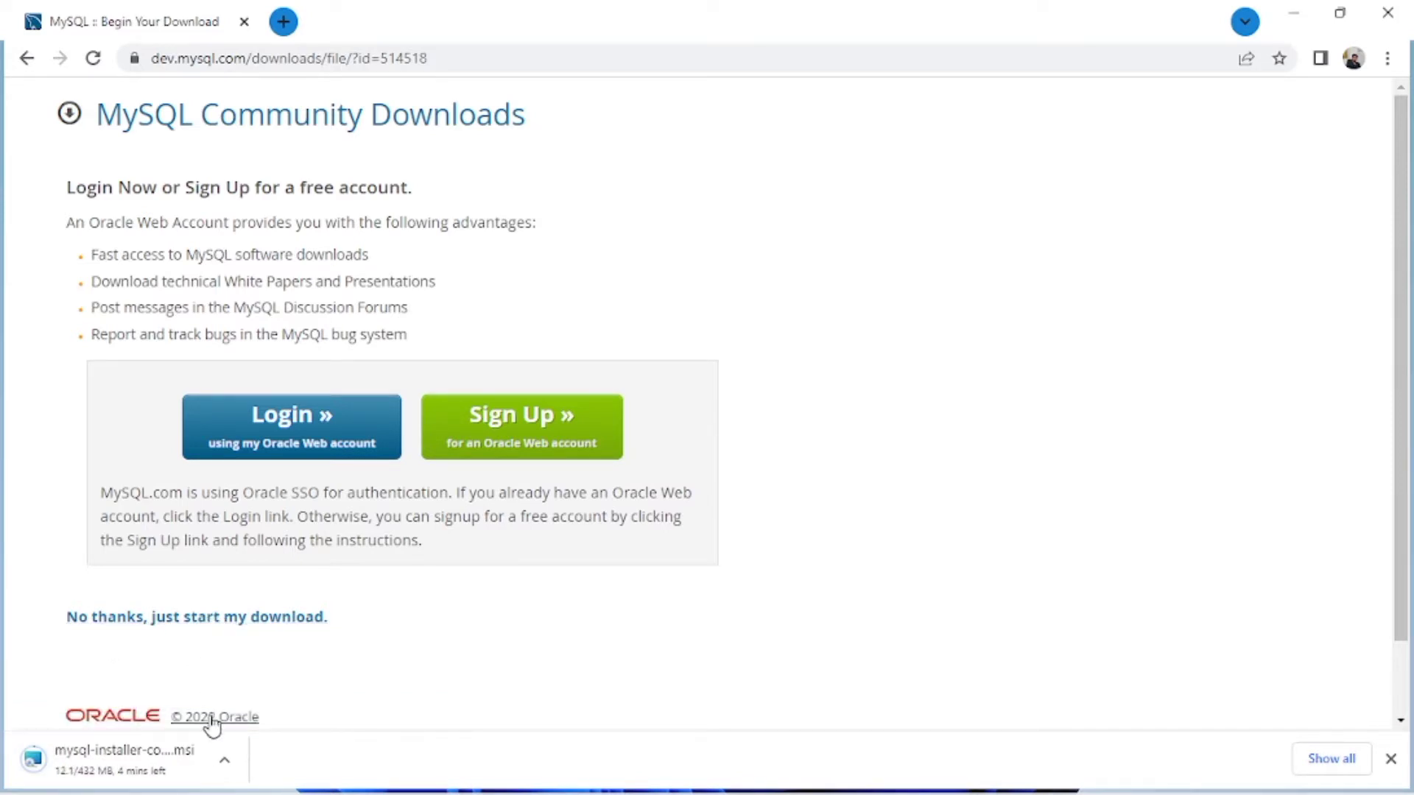
{"action": "left_click", "coordinate": [229, 773]}
{"action": "left_click", "coordinate": [300, 727]}
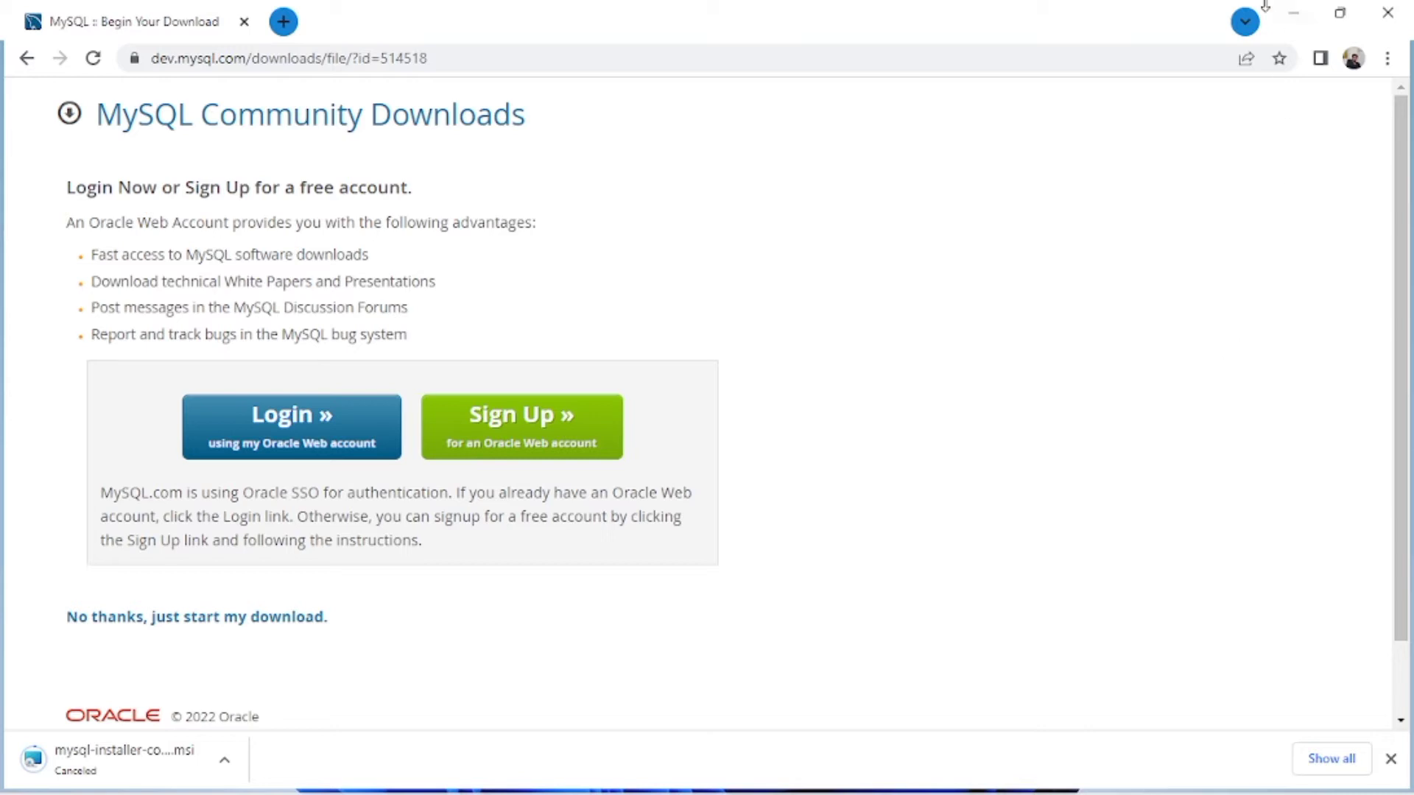
{"action": "left_click", "coordinate": [1294, 14]}
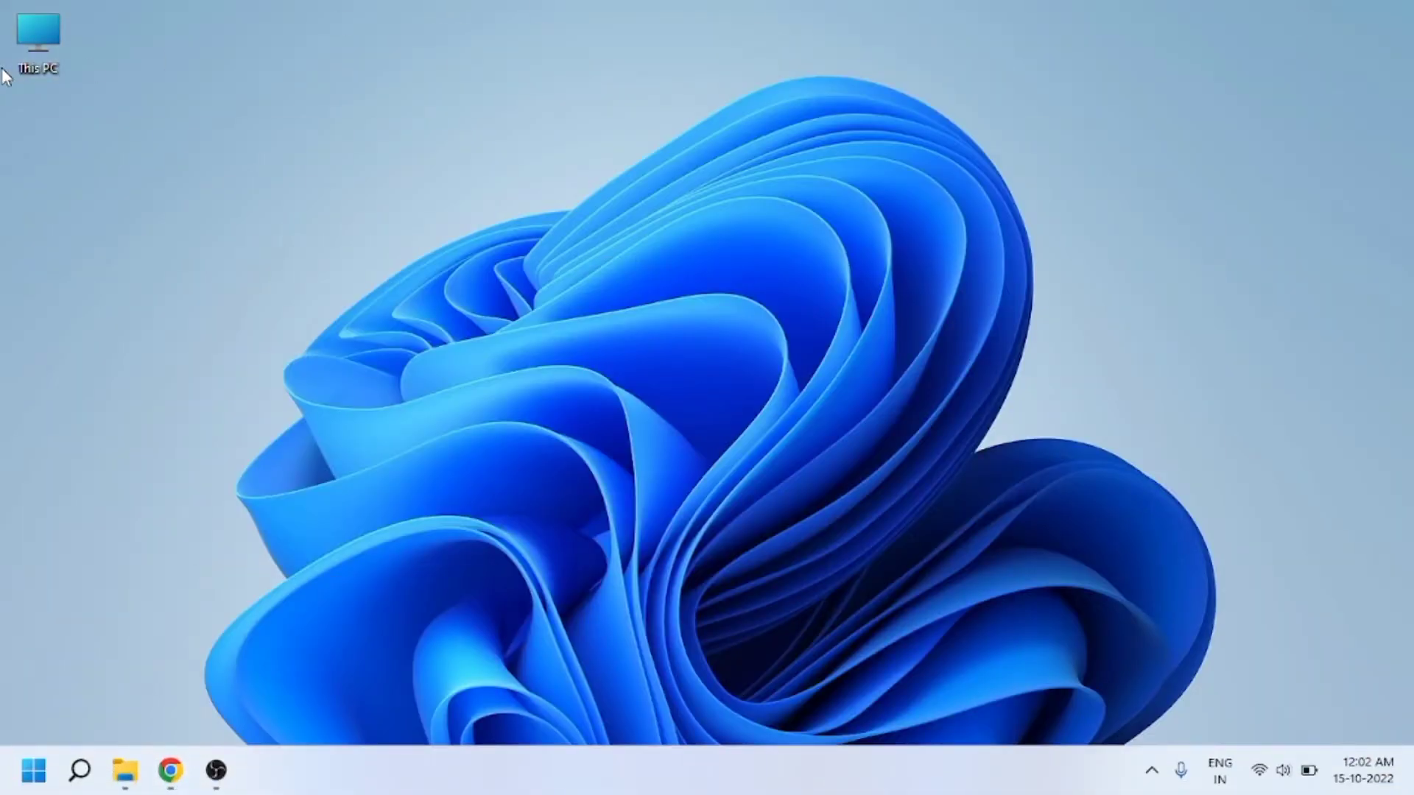
Step: Go to This PC > Downloads and launch mysql-installer-community-8.0.31.0
{"action": "double_click", "coordinate": [25, 46]}
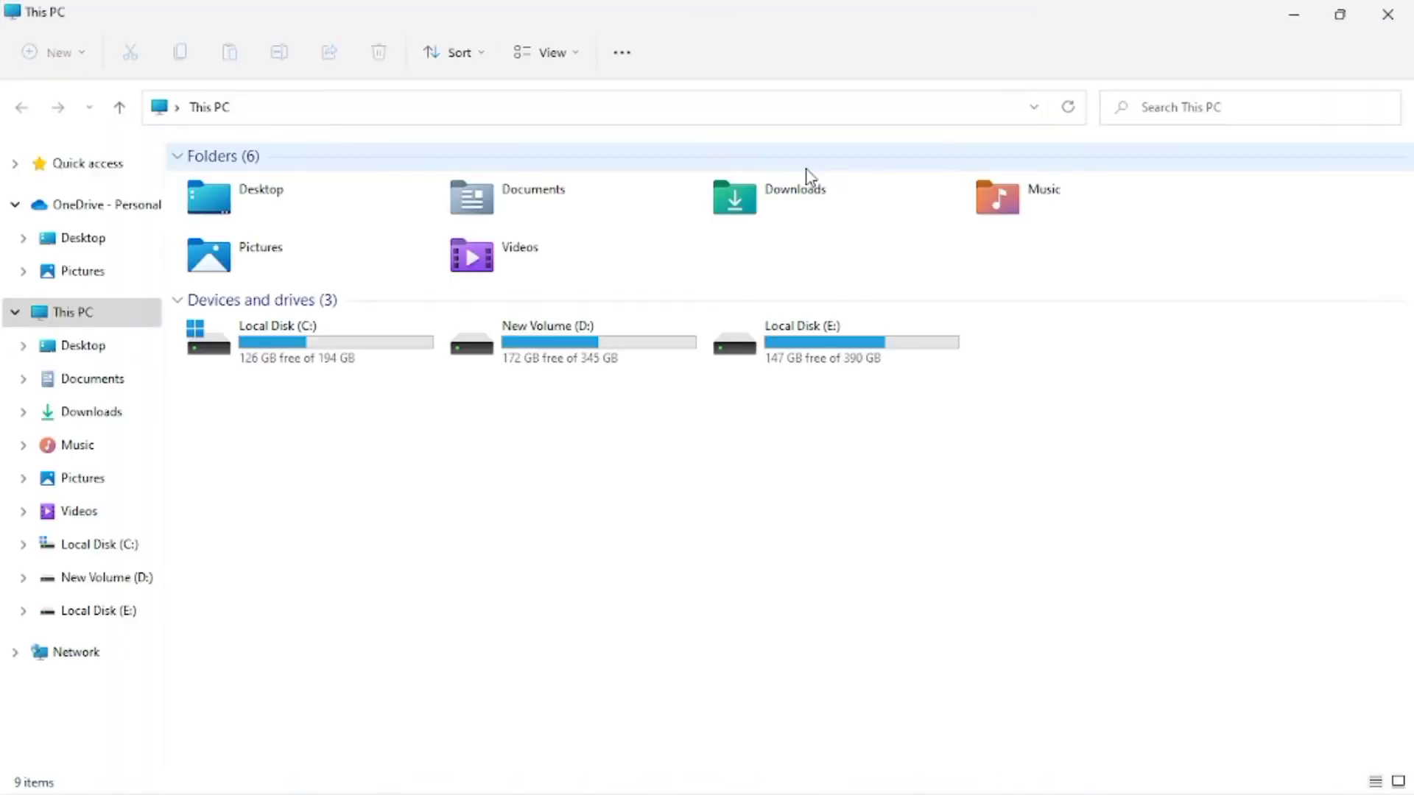
{"action": "left_click", "coordinate": [824, 196]}
{"action": "double_click", "coordinate": [825, 195]}
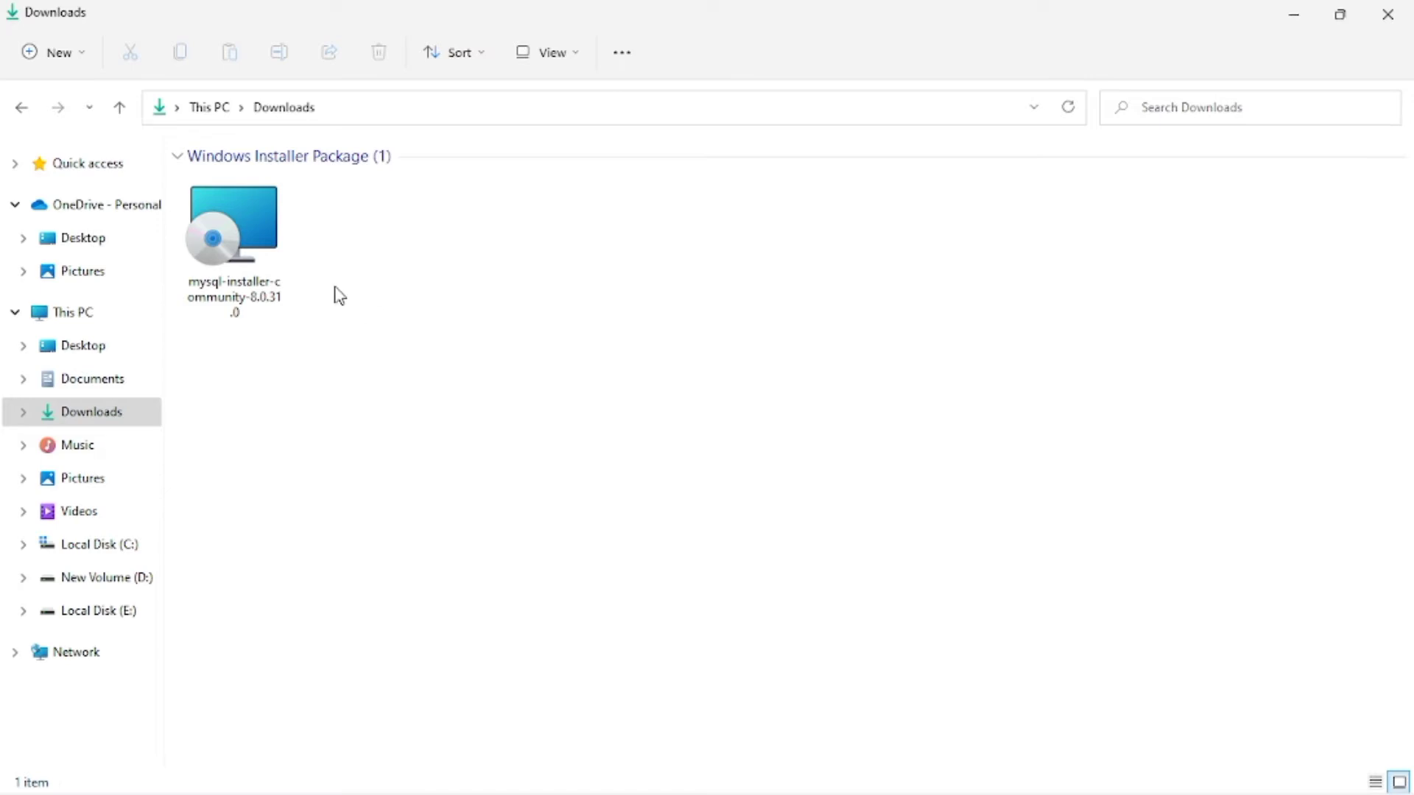
{"action": "left_click", "coordinate": [270, 260]}
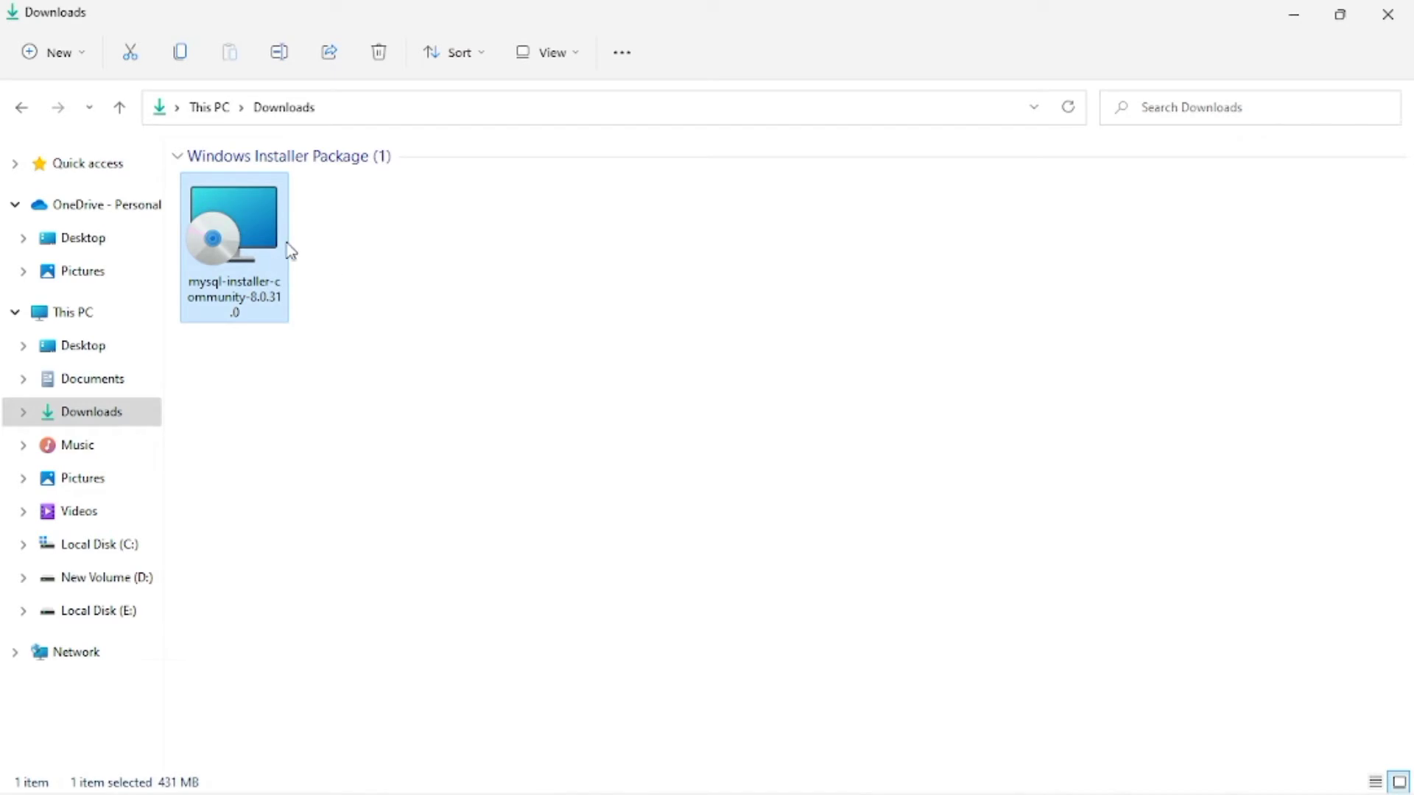
{"action": "double_click", "coordinate": [287, 250]}
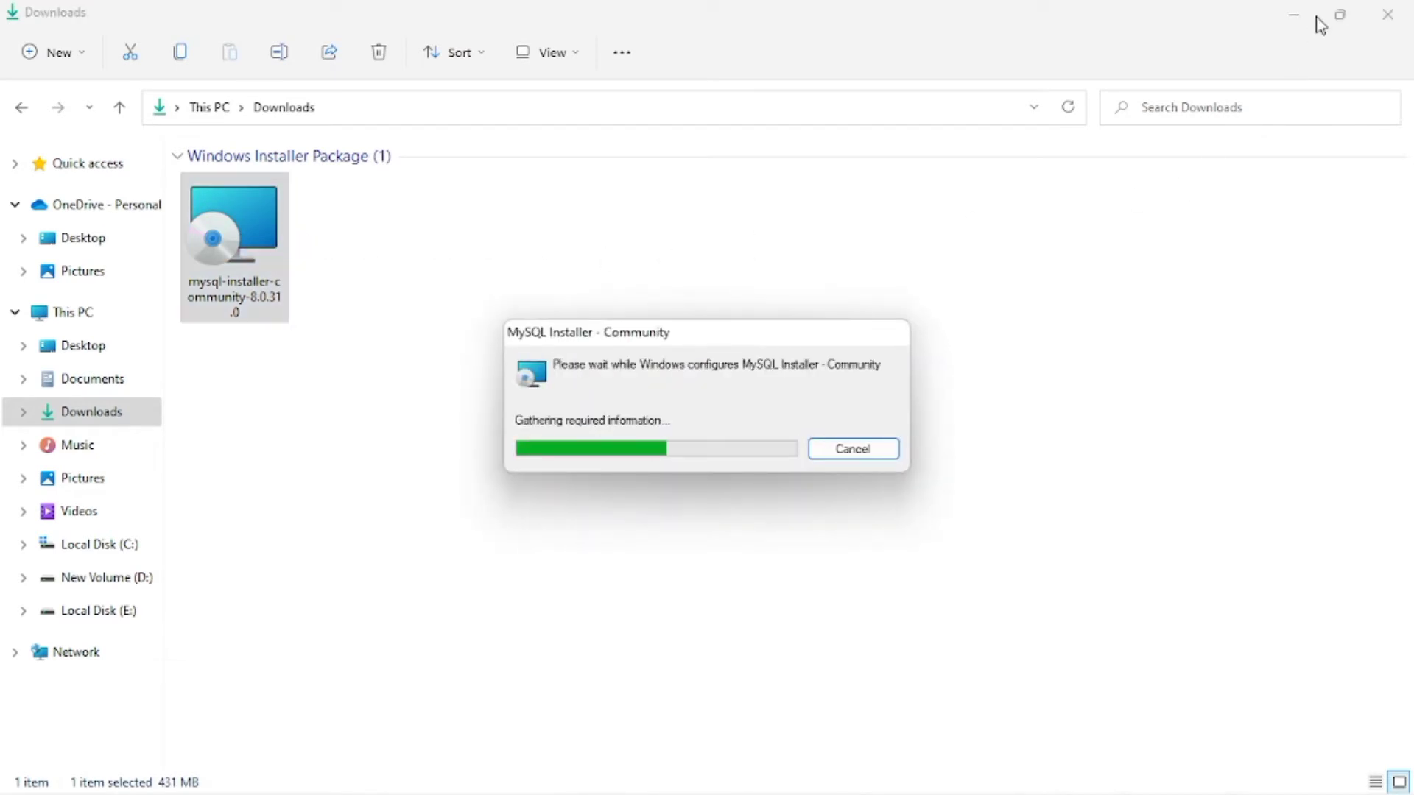
Step: Minimise Explorer, try Server only and Client only, then select Custom and continue
{"action": "left_click", "coordinate": [1294, 13]}
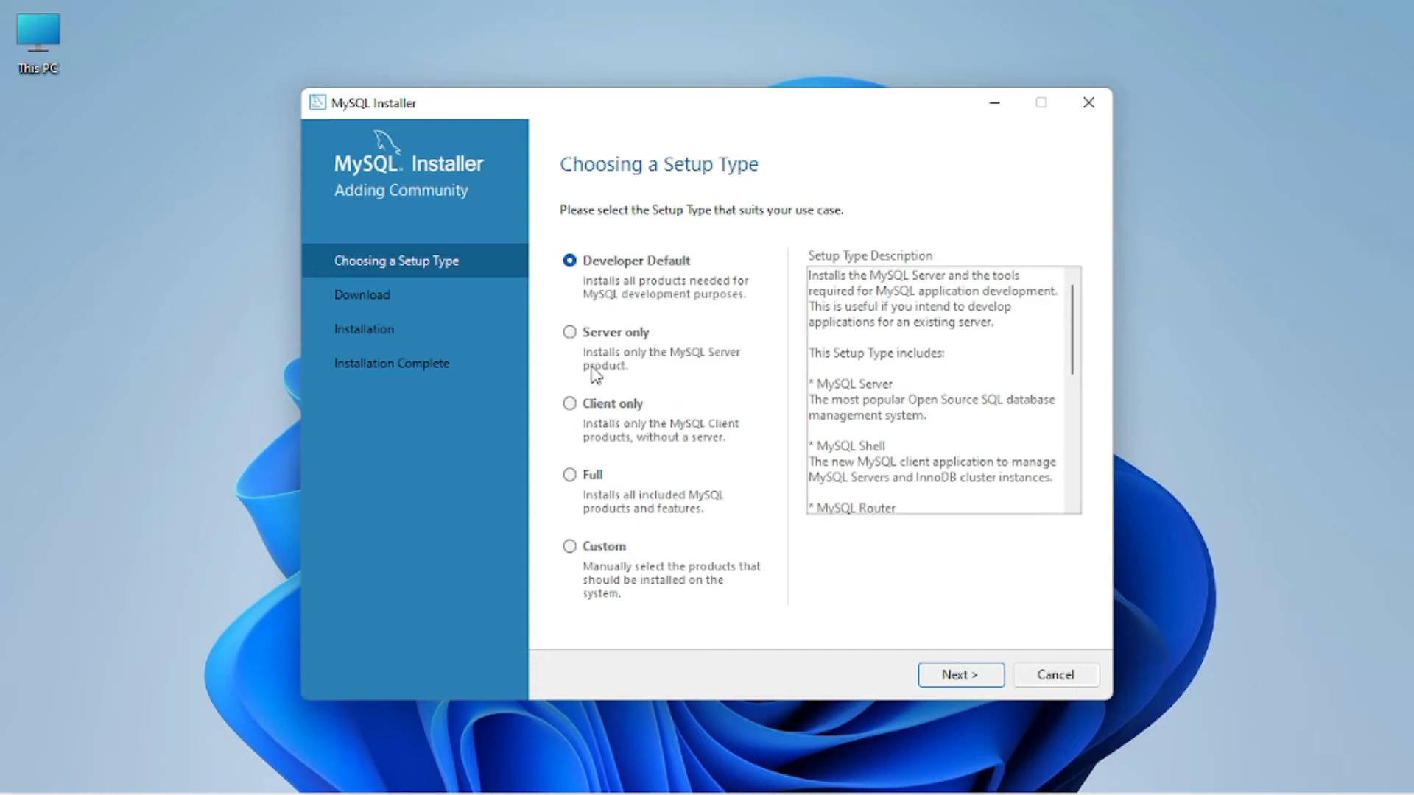
{"action": "left_click", "coordinate": [573, 333]}
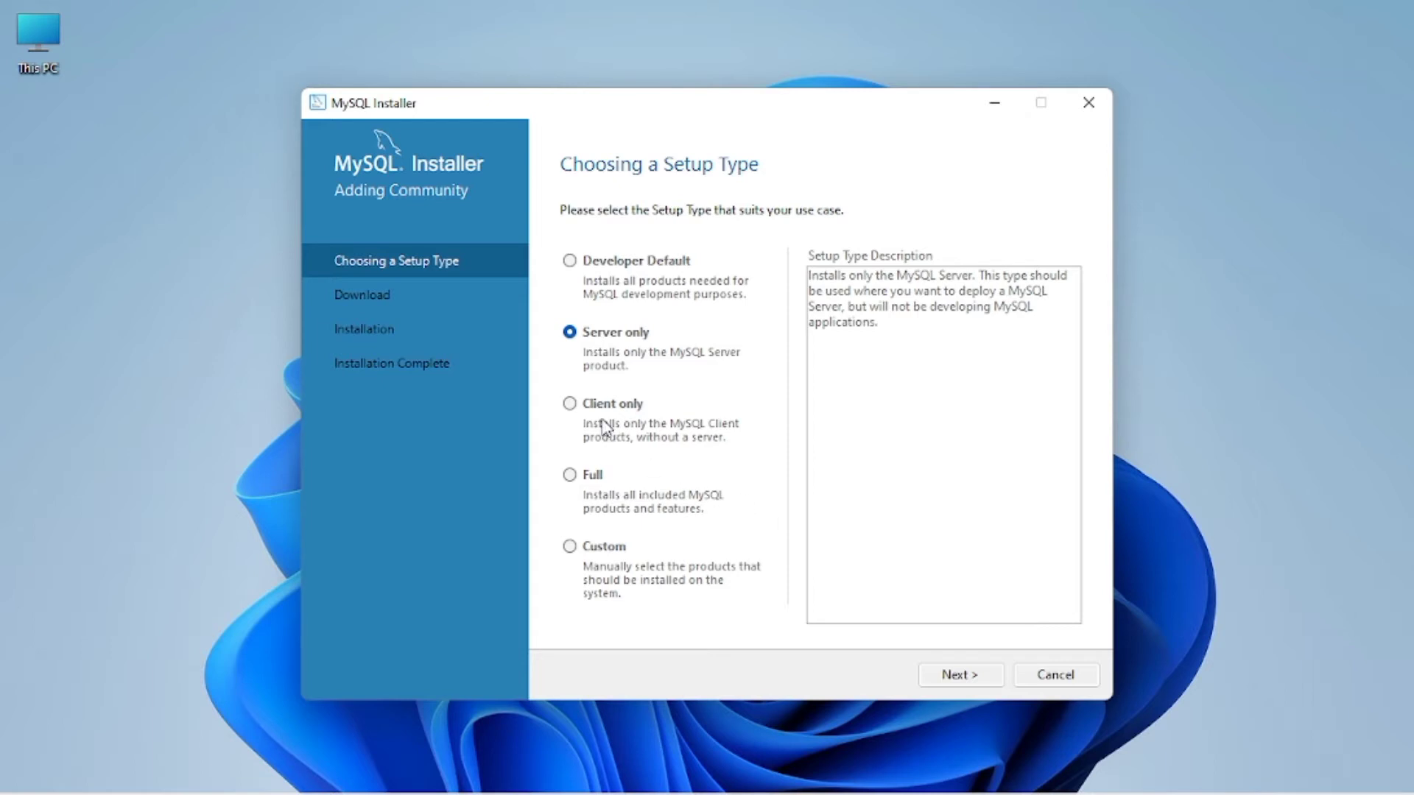
{"action": "left_click", "coordinate": [569, 404]}
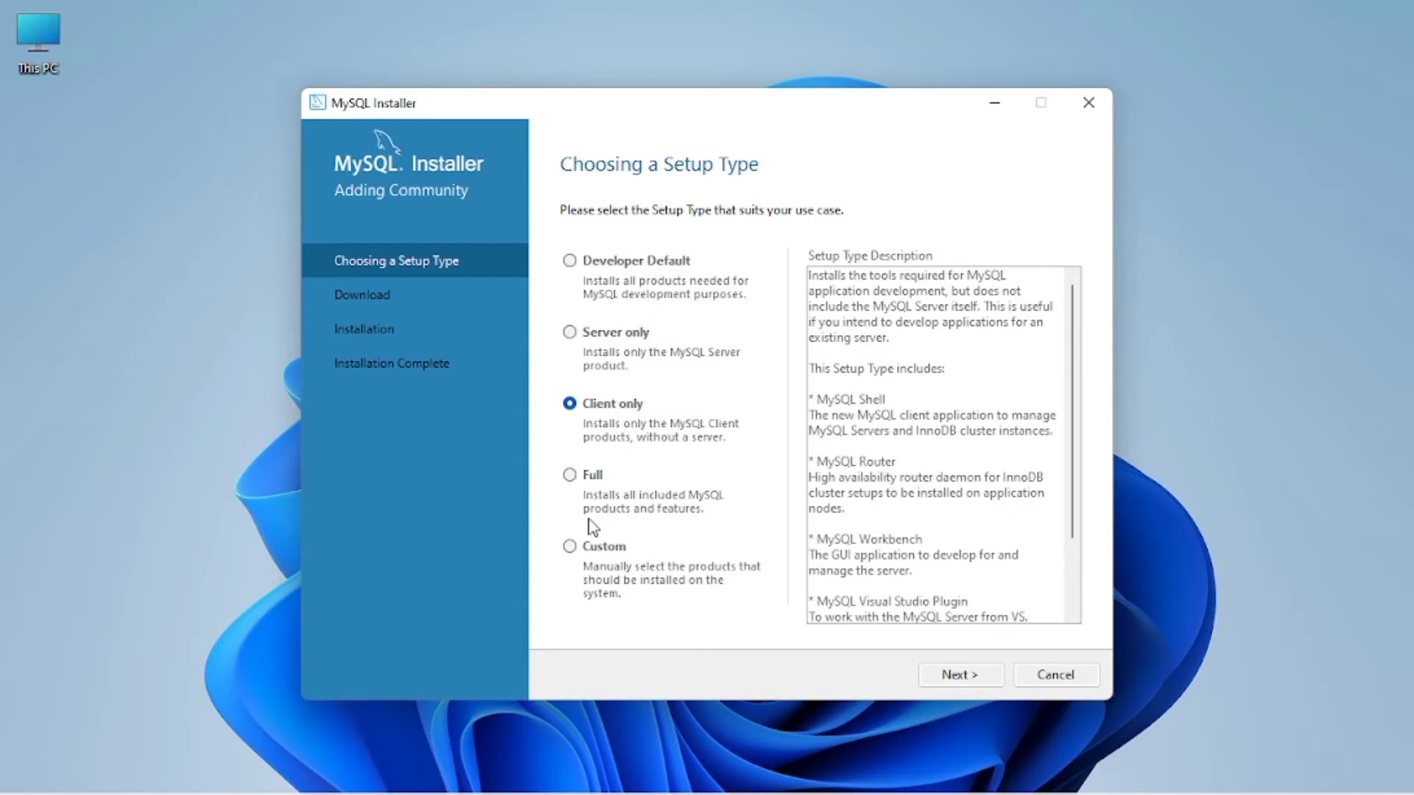
{"action": "left_click", "coordinate": [569, 549]}
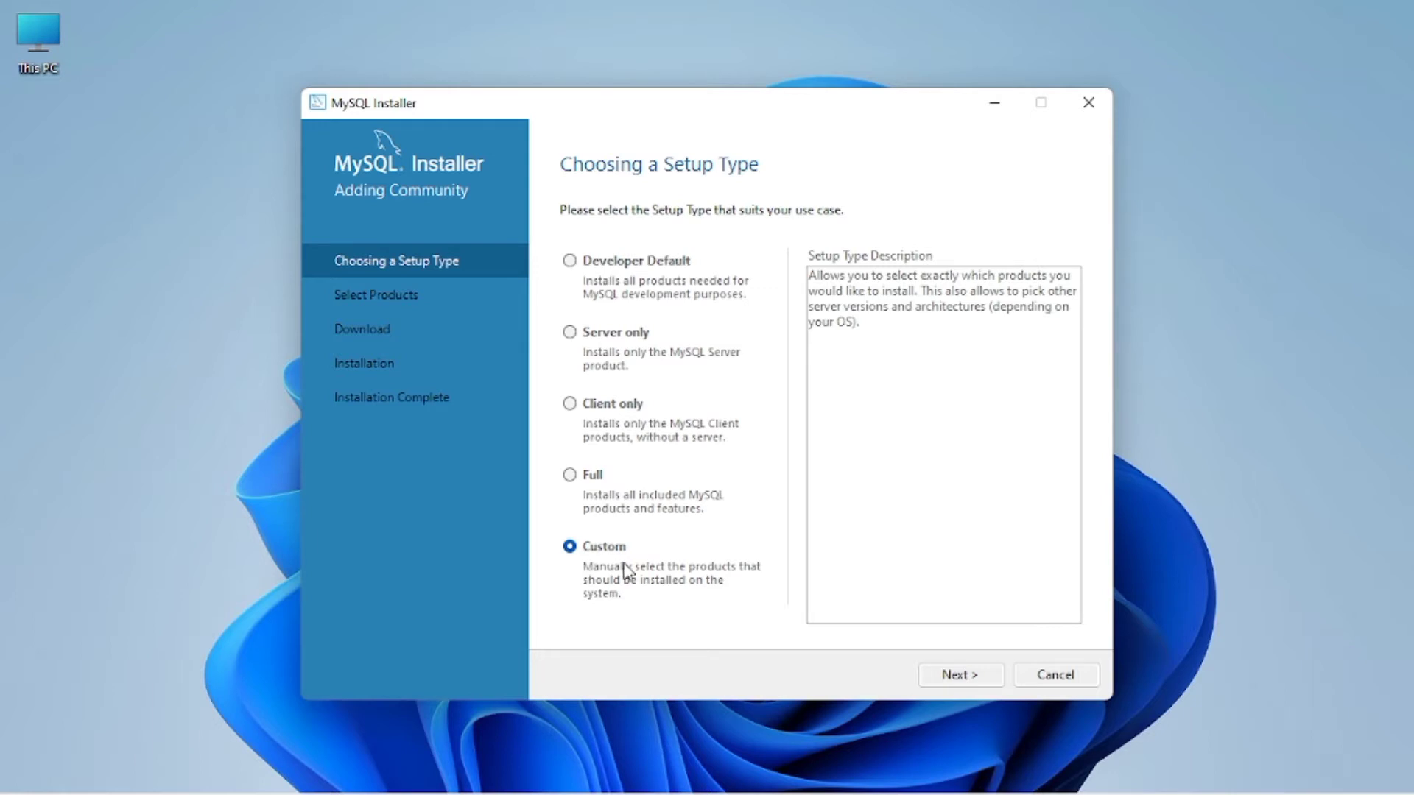
{"action": "left_click", "coordinate": [949, 673]}
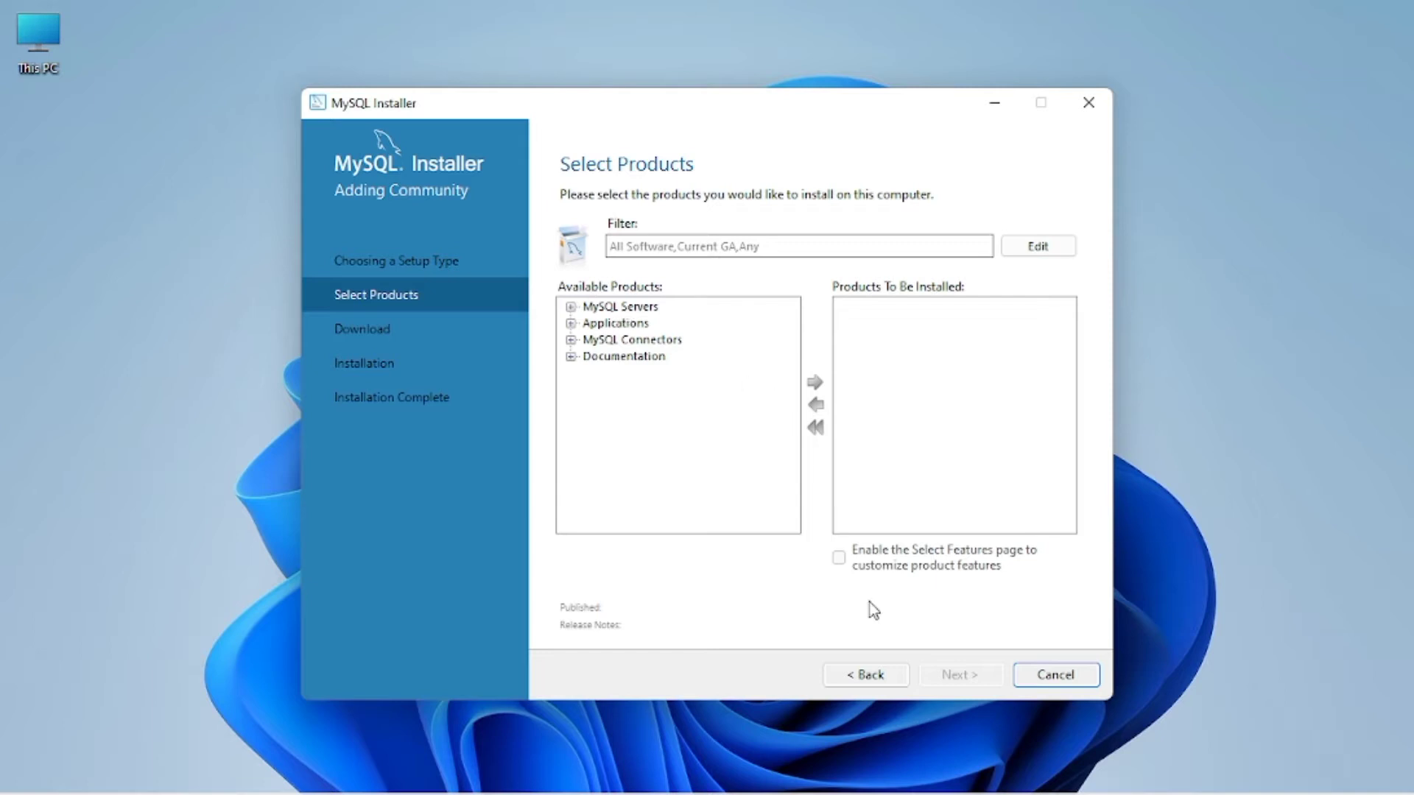
Step: Go back, choose the Full setup type, and accept the unmet requirements warning
{"action": "left_click", "coordinate": [861, 674]}
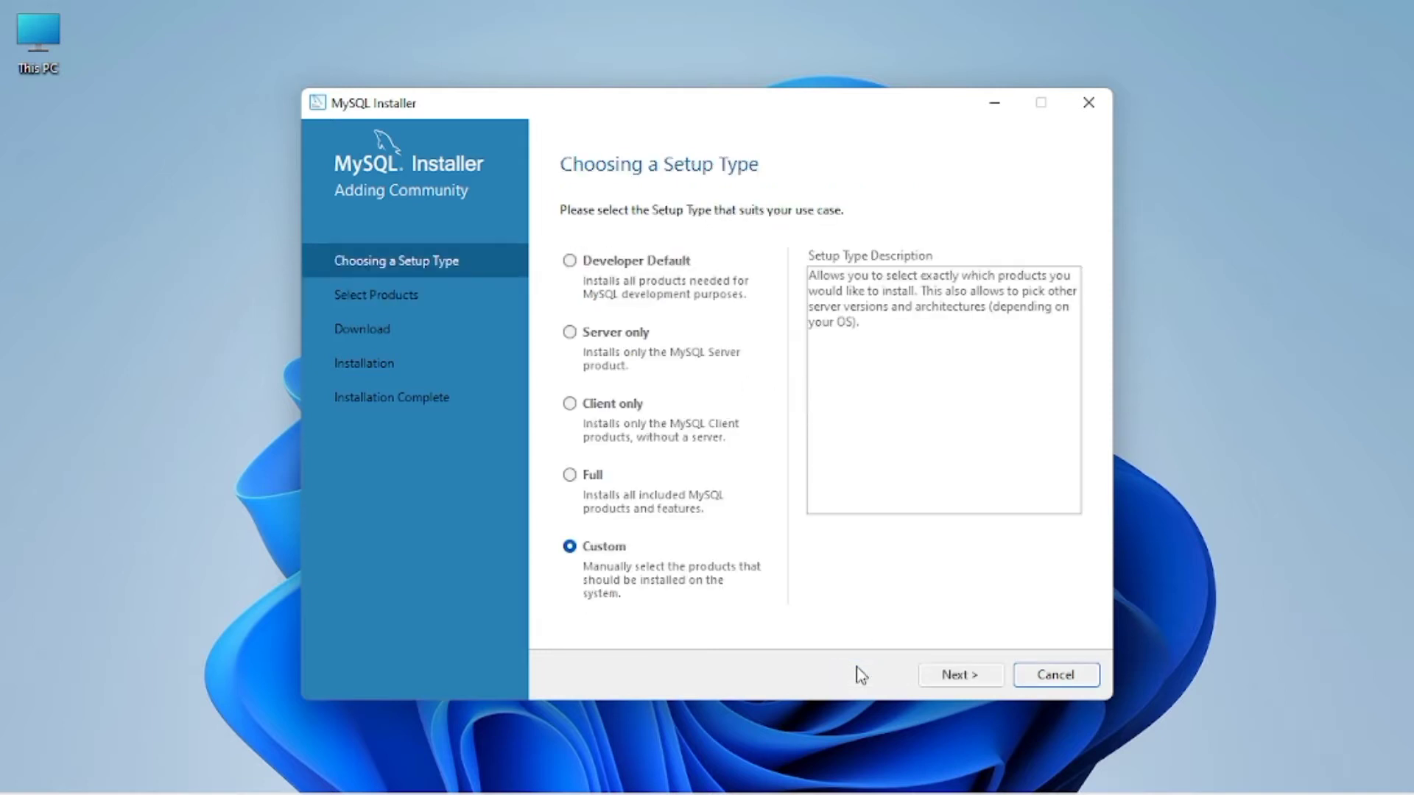
{"action": "left_click", "coordinate": [571, 477]}
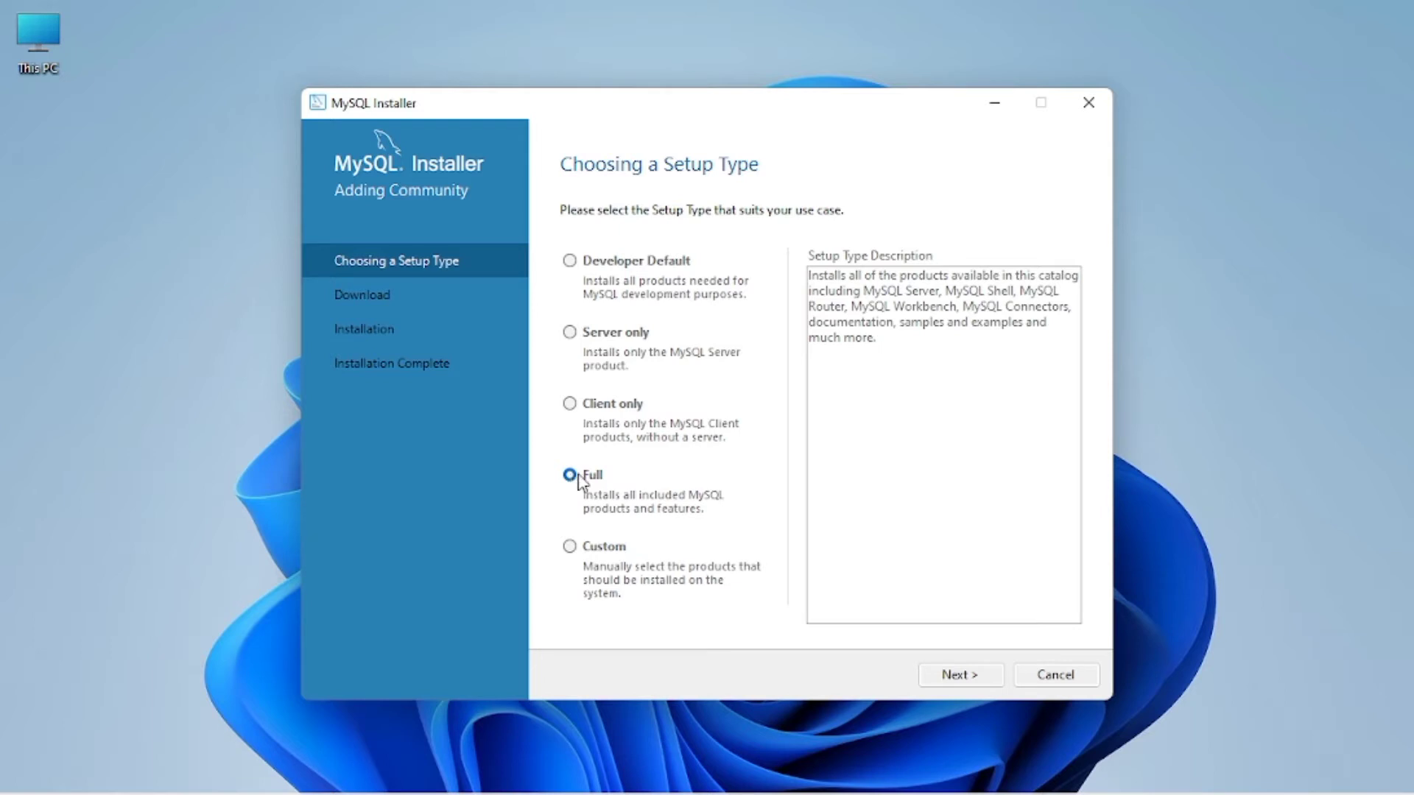
{"action": "left_click", "coordinate": [966, 675]}
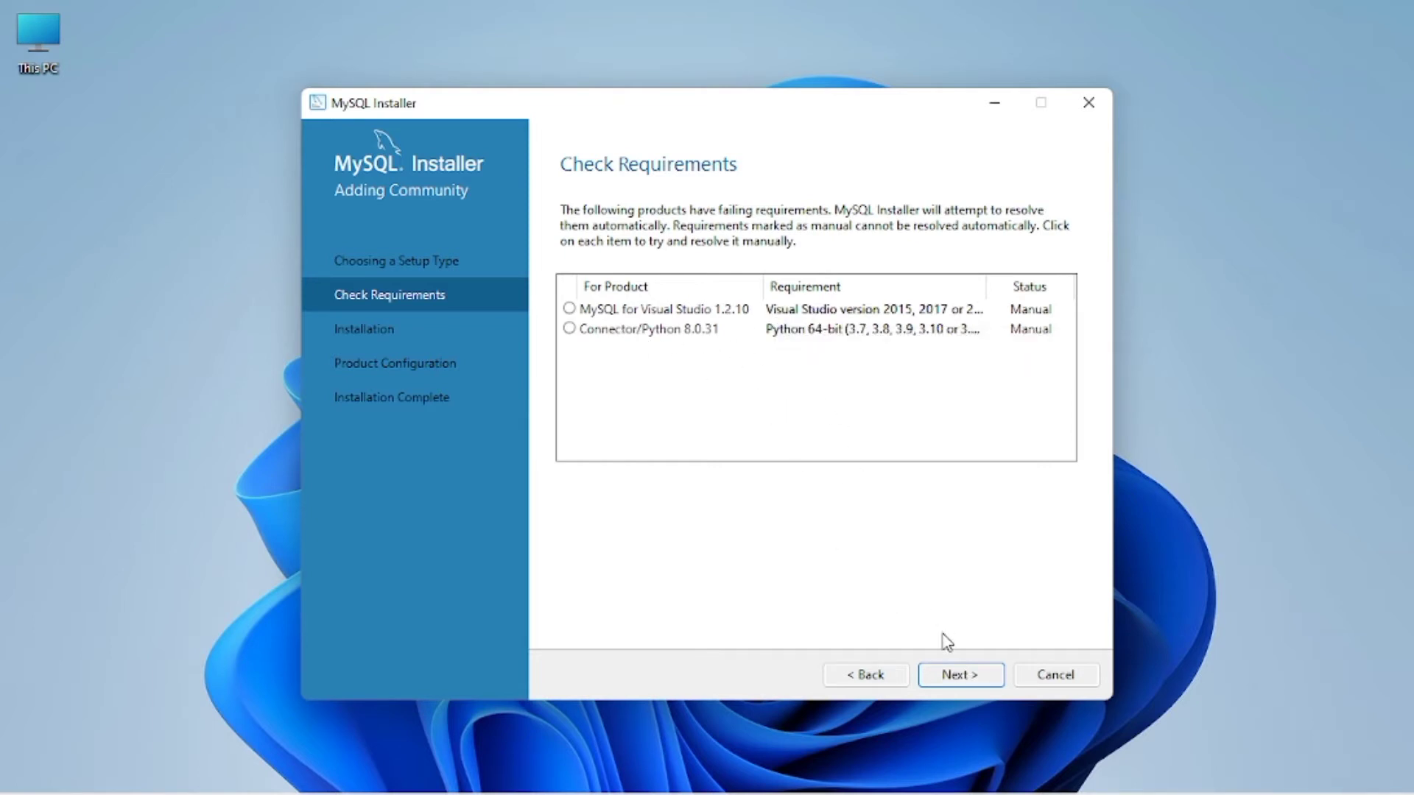
{"action": "left_click", "coordinate": [950, 673]}
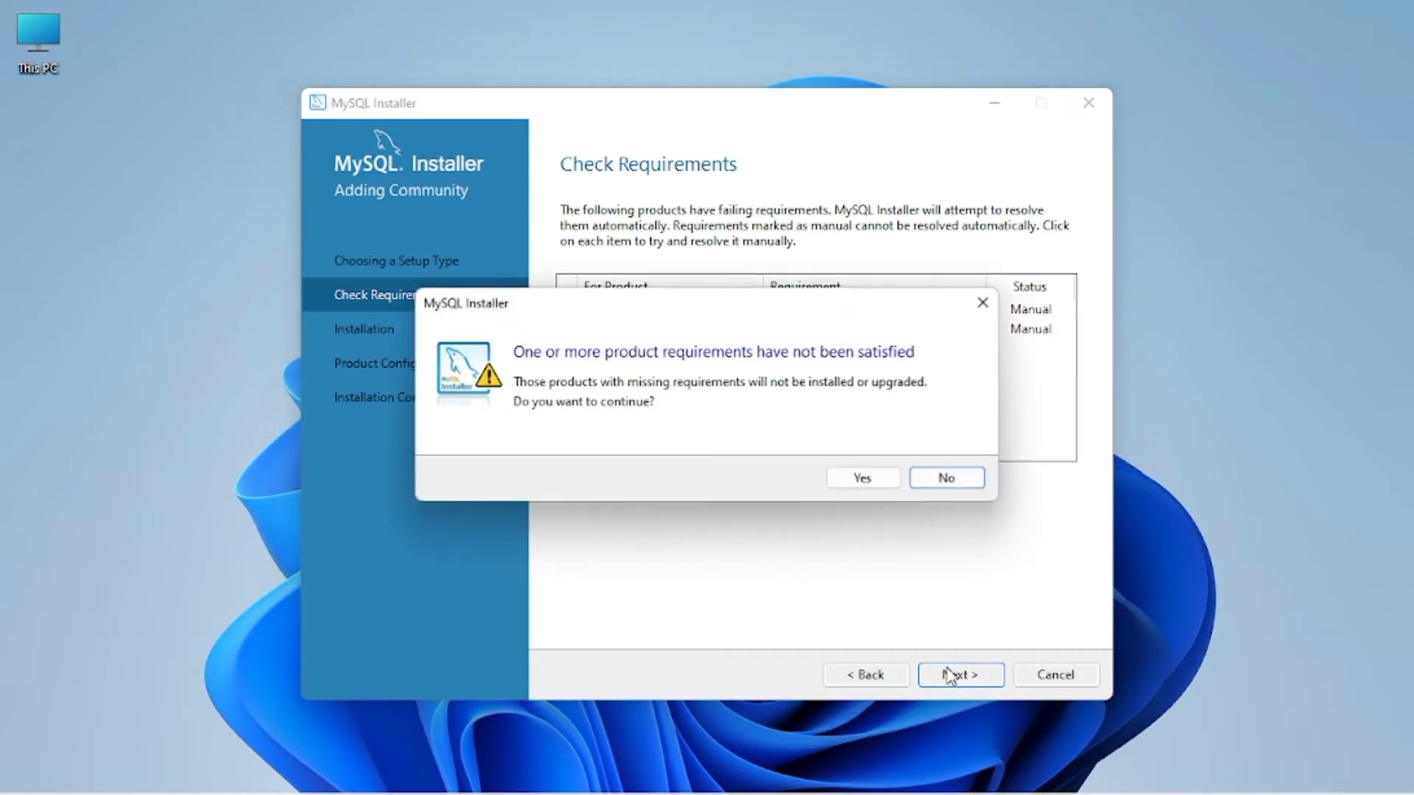
{"action": "left_click", "coordinate": [864, 480]}
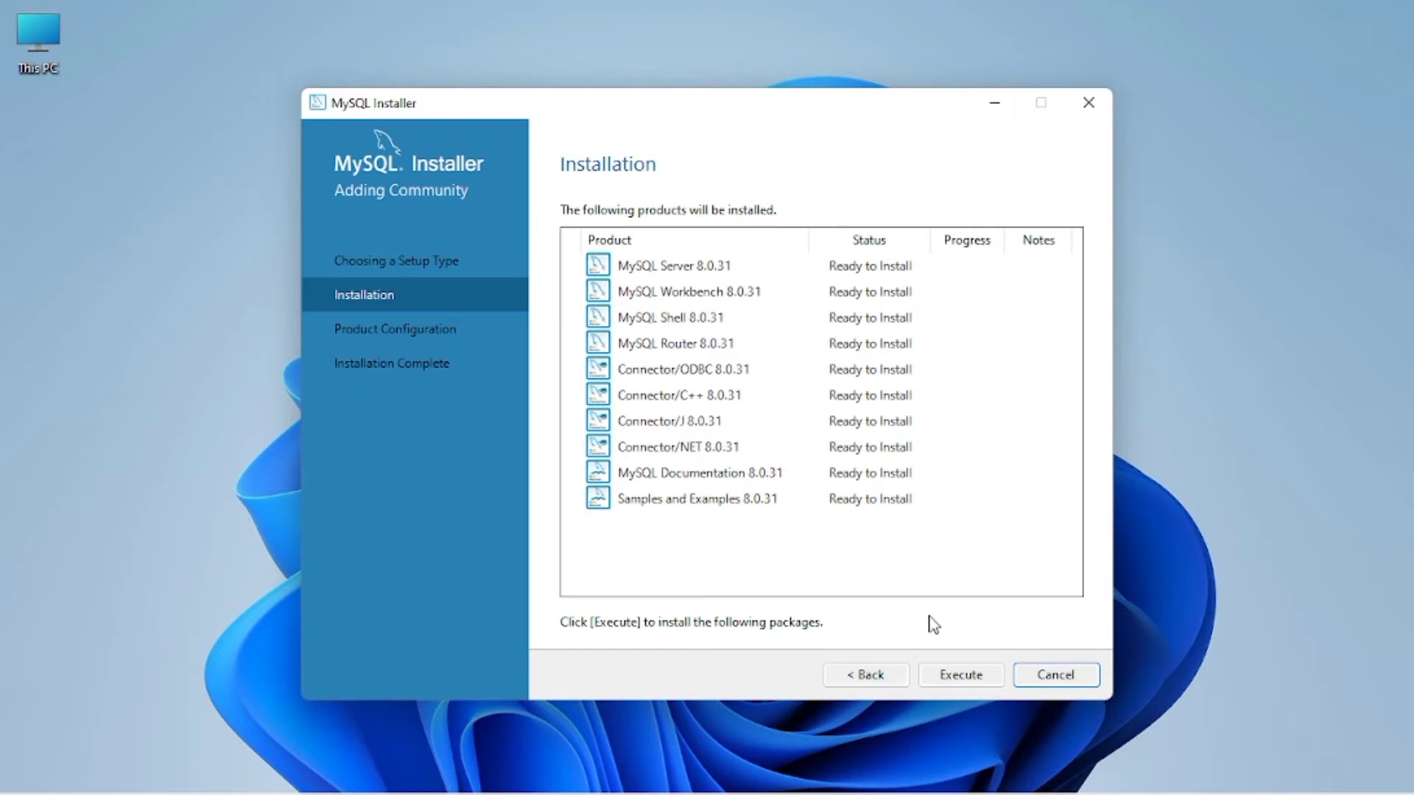
Step: Execute the installation of all ten 8.0.31 products, including Server and Workbench
{"action": "left_click", "coordinate": [965, 676]}
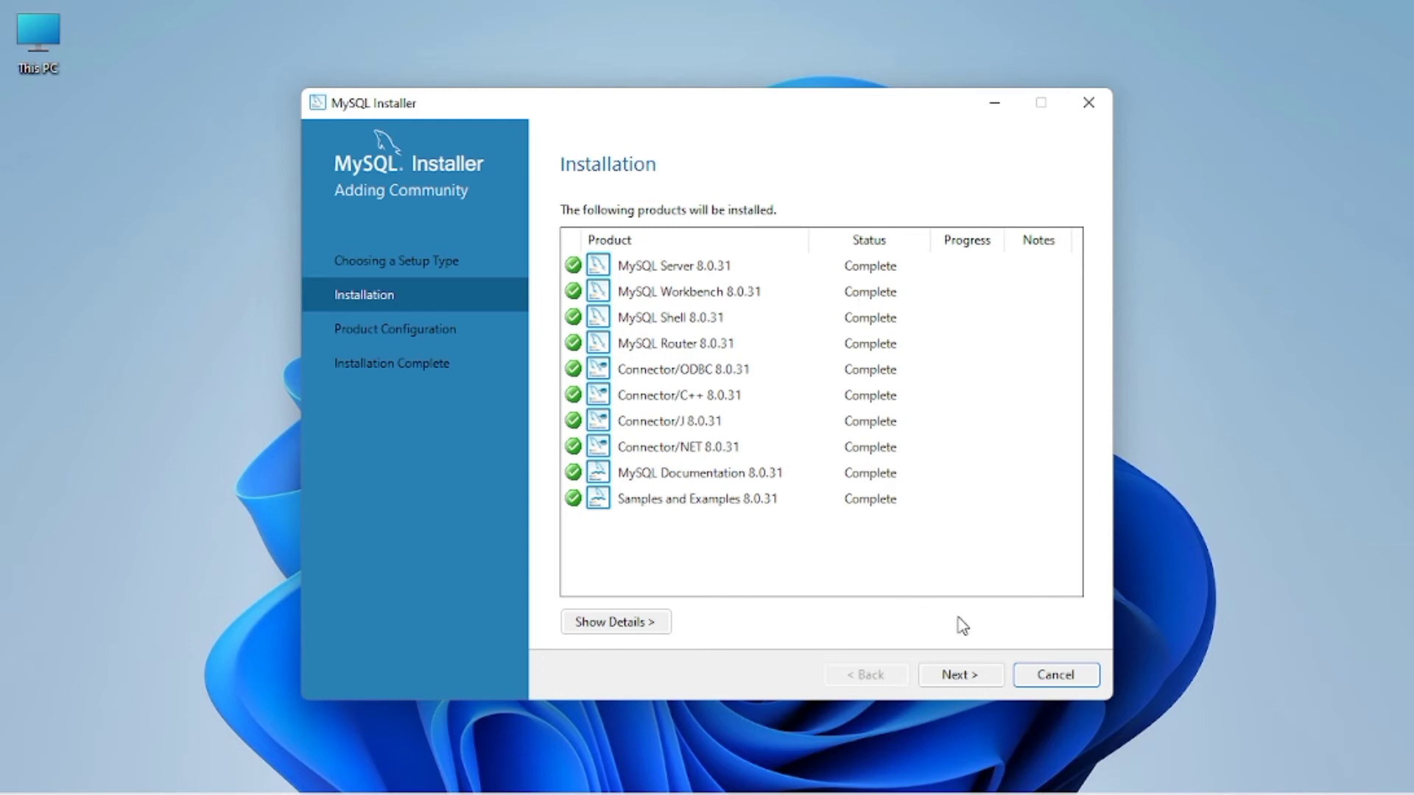
Step: Advance through Product Configuration to MySQL Server 8.0.31's Type and Networking page
{"action": "left_click", "coordinate": [979, 673]}
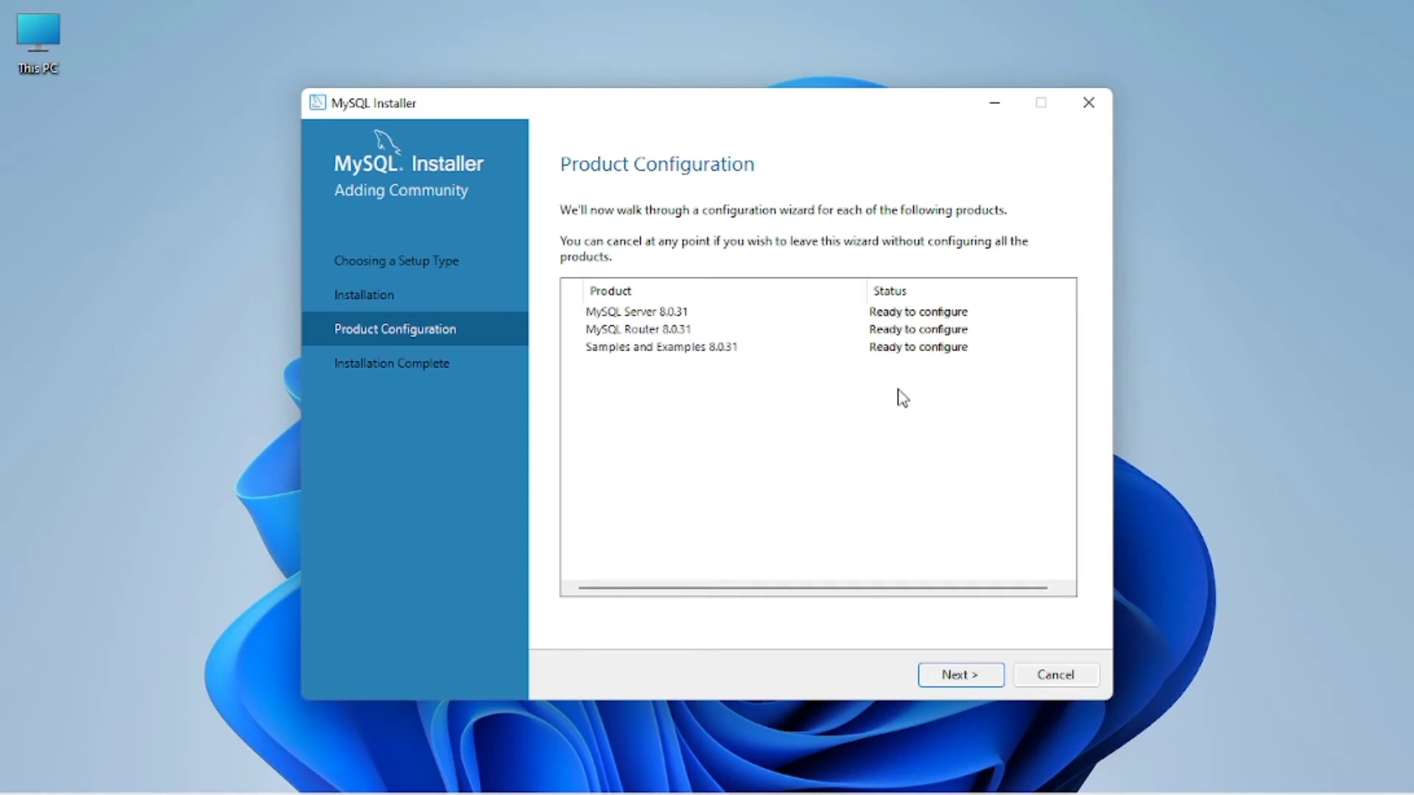
{"action": "left_click", "coordinate": [963, 672]}
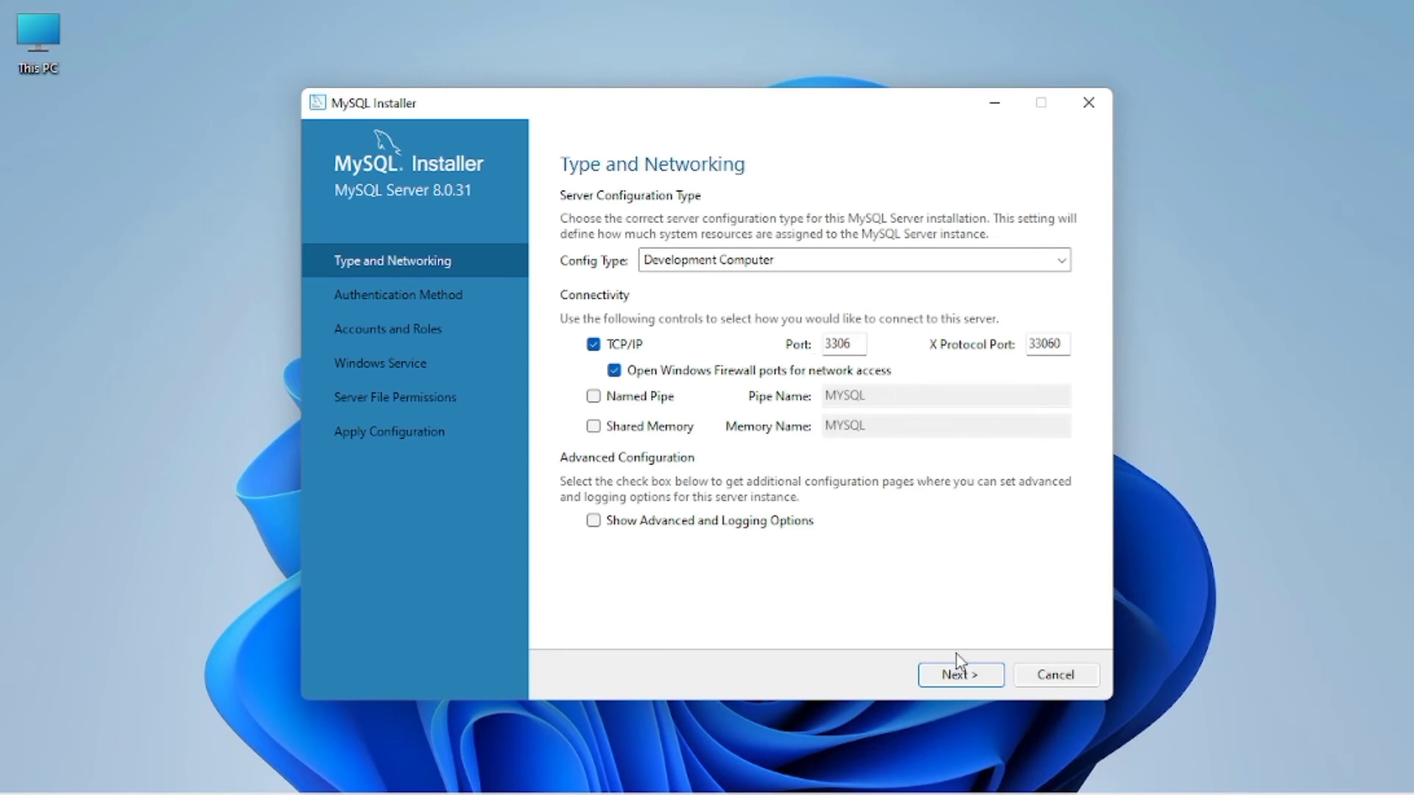
Step: Accept the default networking and strong-password authentication, then enter and confirm the root password
{"action": "left_click", "coordinate": [975, 680]}
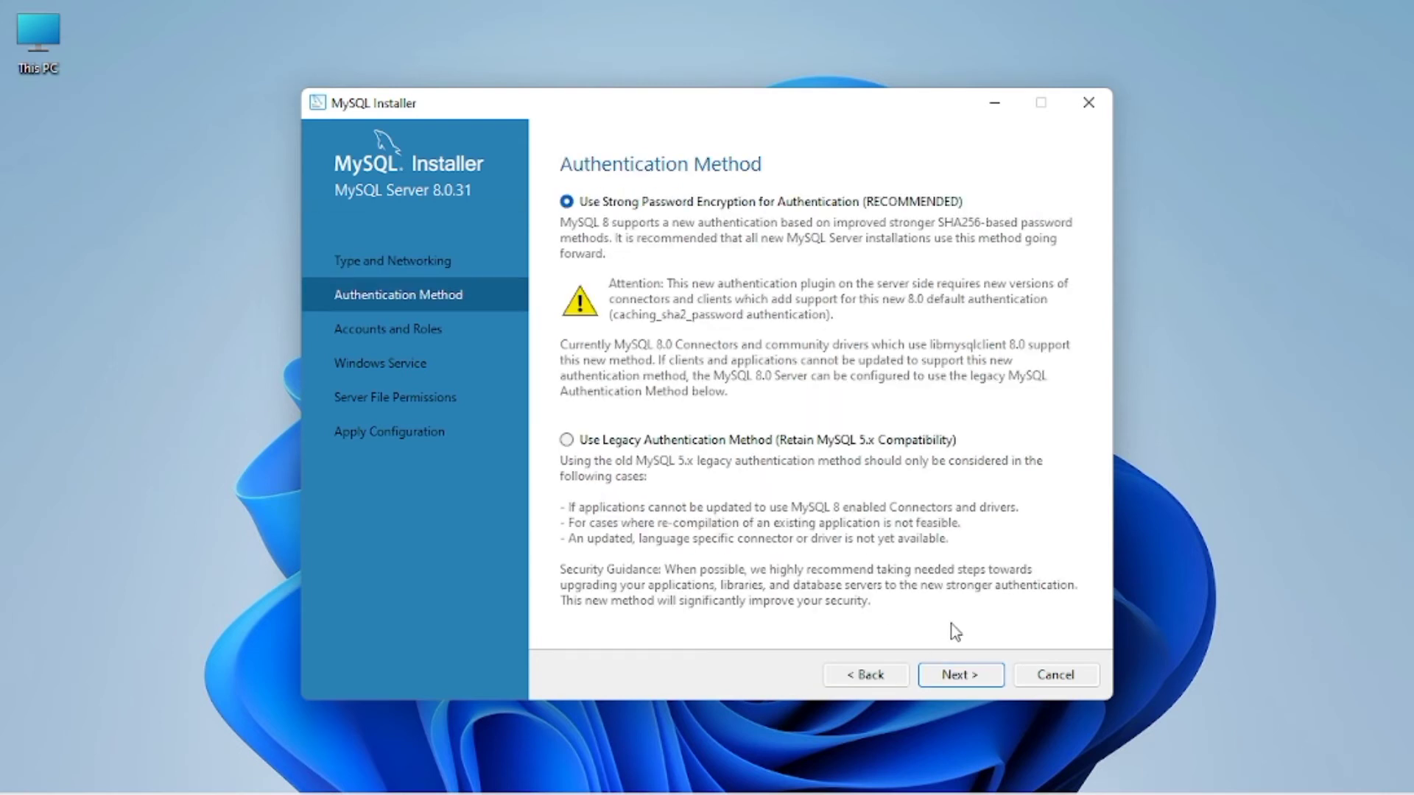
{"action": "left_click", "coordinate": [967, 673]}
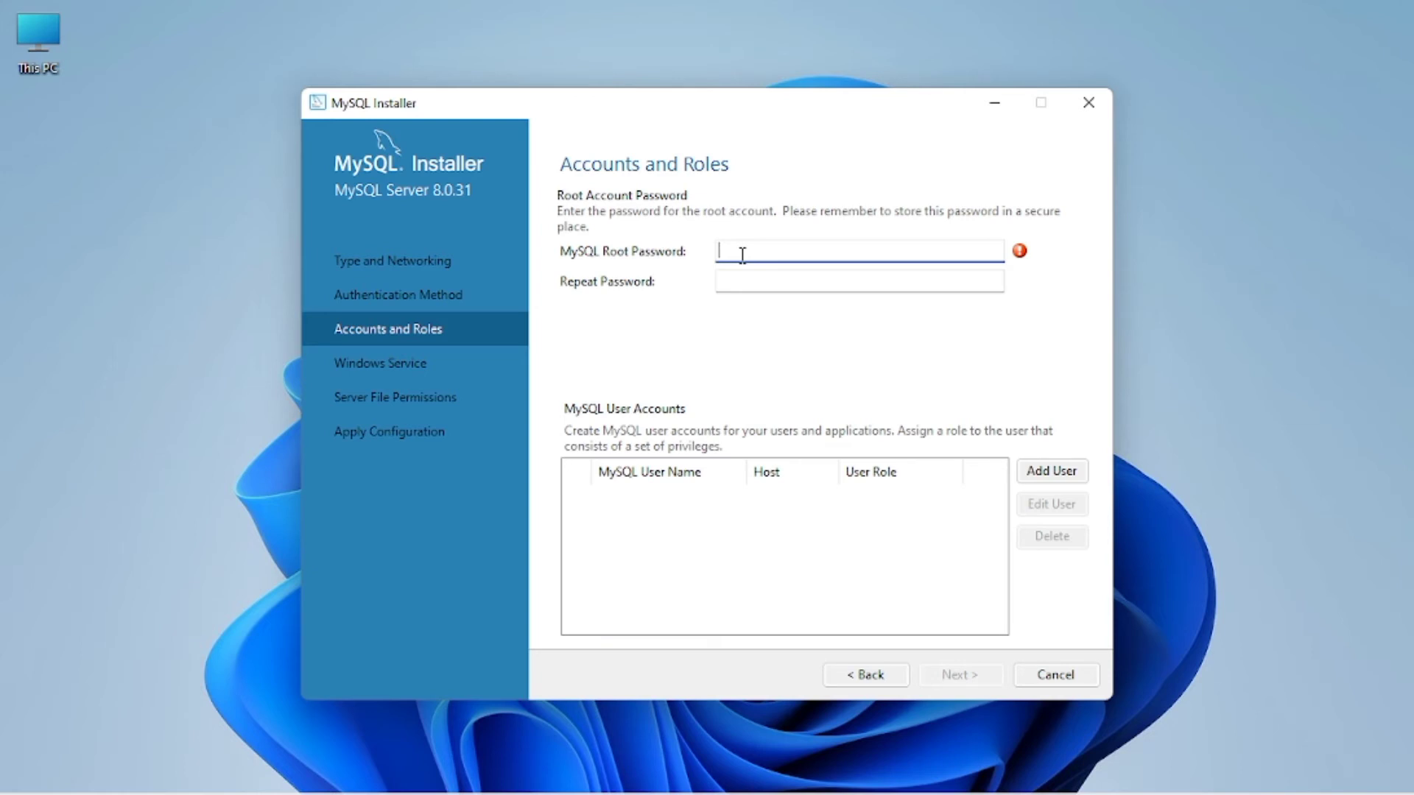
{"action": "type", "text": "root123456"}
{"action": "left_click", "coordinate": [780, 288]}
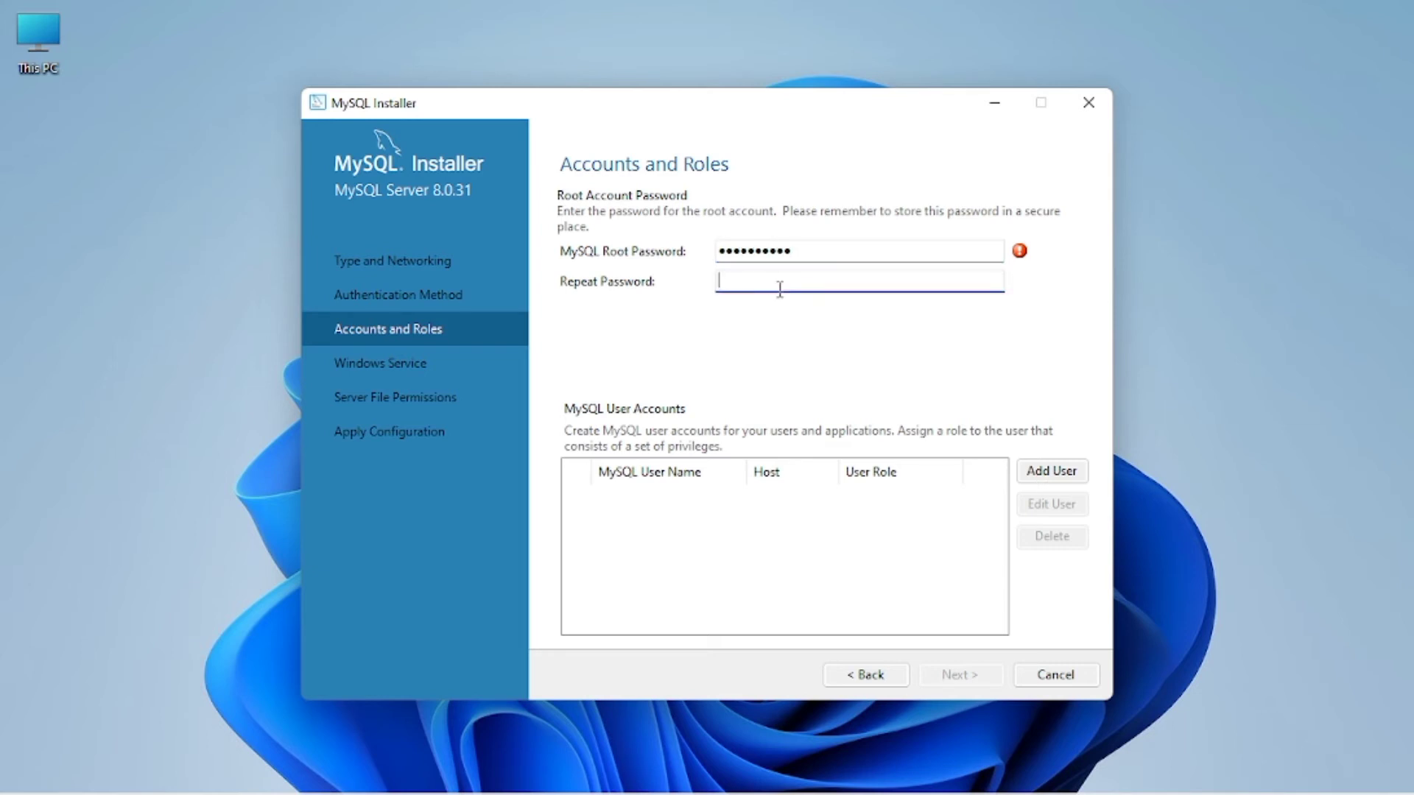
{"action": "type", "text": "root123456"}
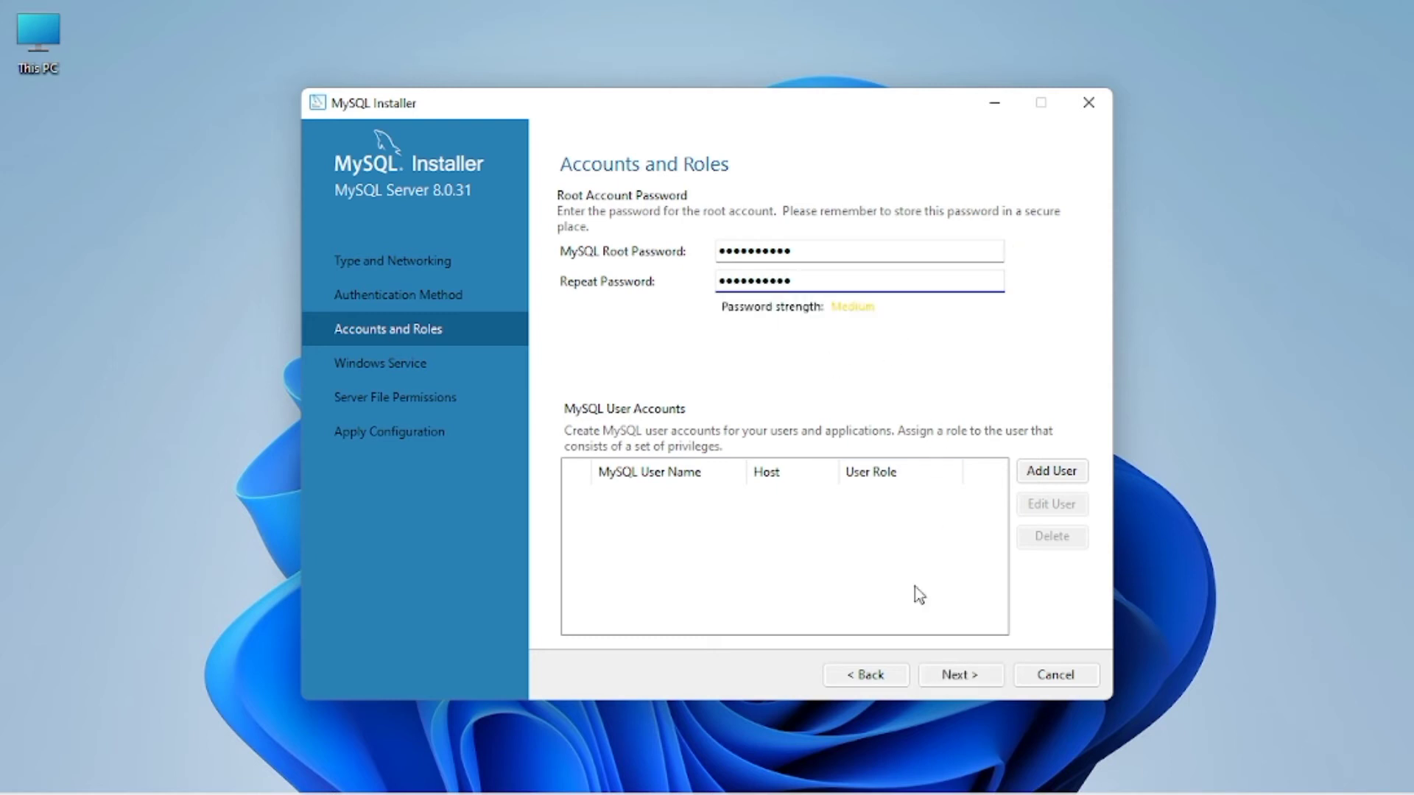
{"action": "left_click", "coordinate": [971, 676]}
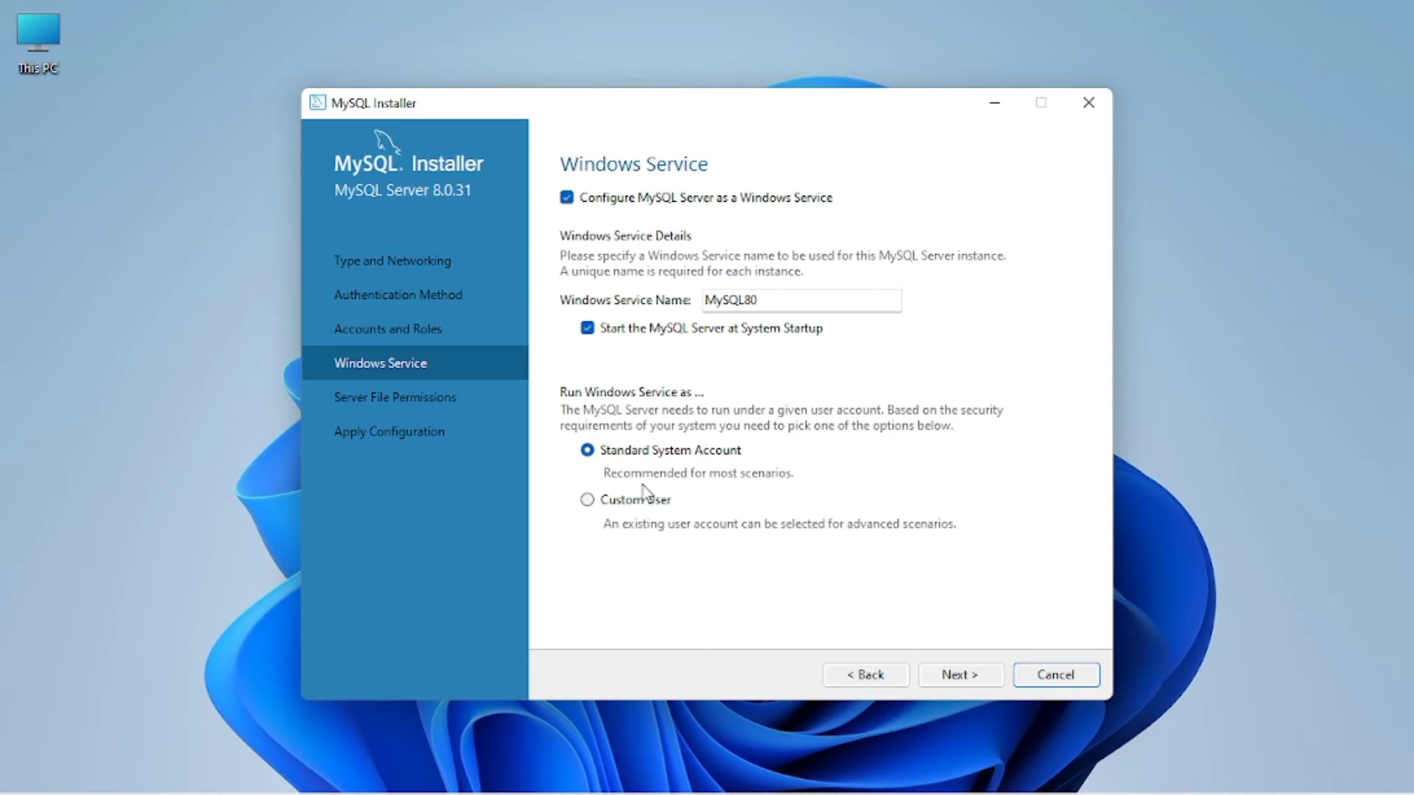
Step: Accept the MySQL80 service and default file permissions, then execute the server configuration
{"action": "left_click", "coordinate": [972, 673]}
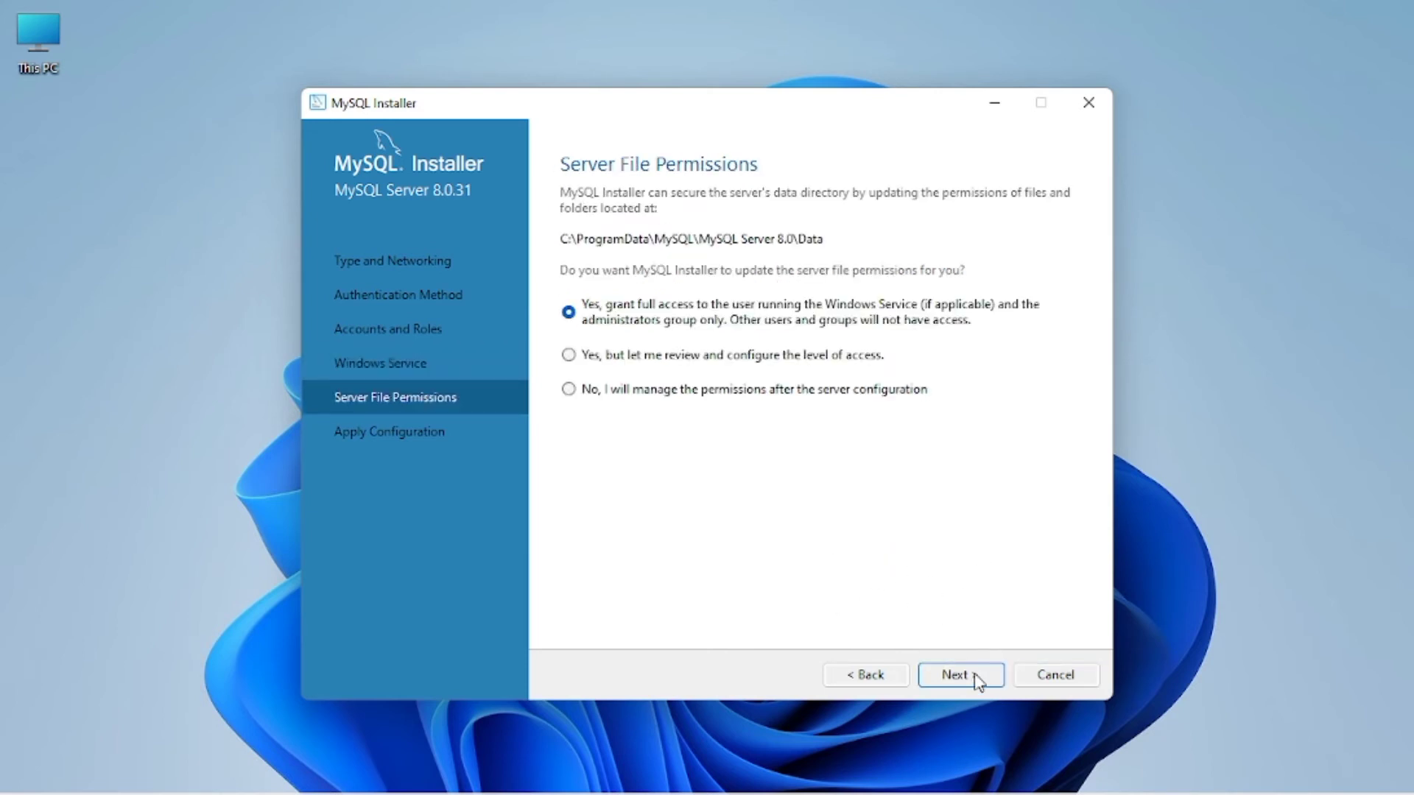
{"action": "left_click", "coordinate": [975, 674]}
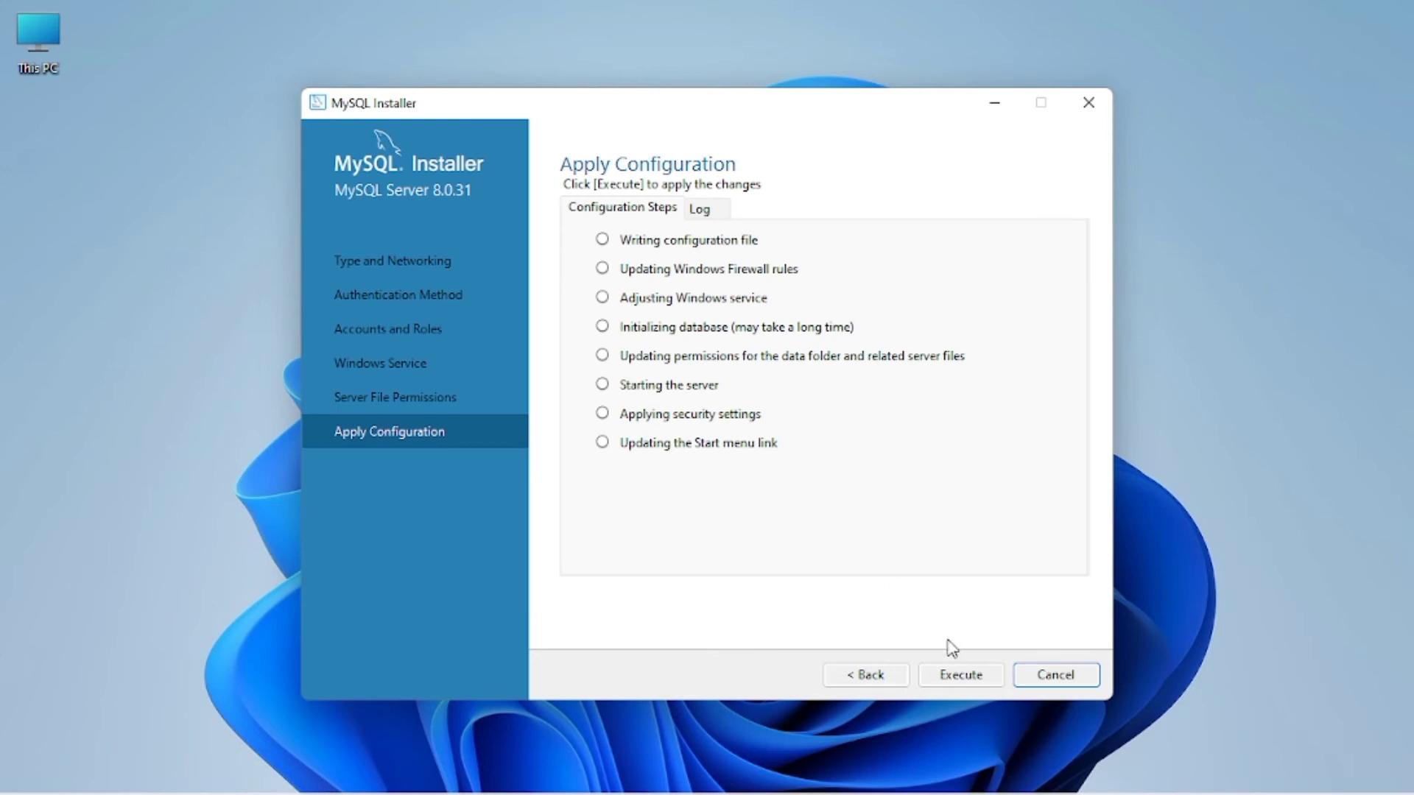
{"action": "left_click", "coordinate": [962, 679]}
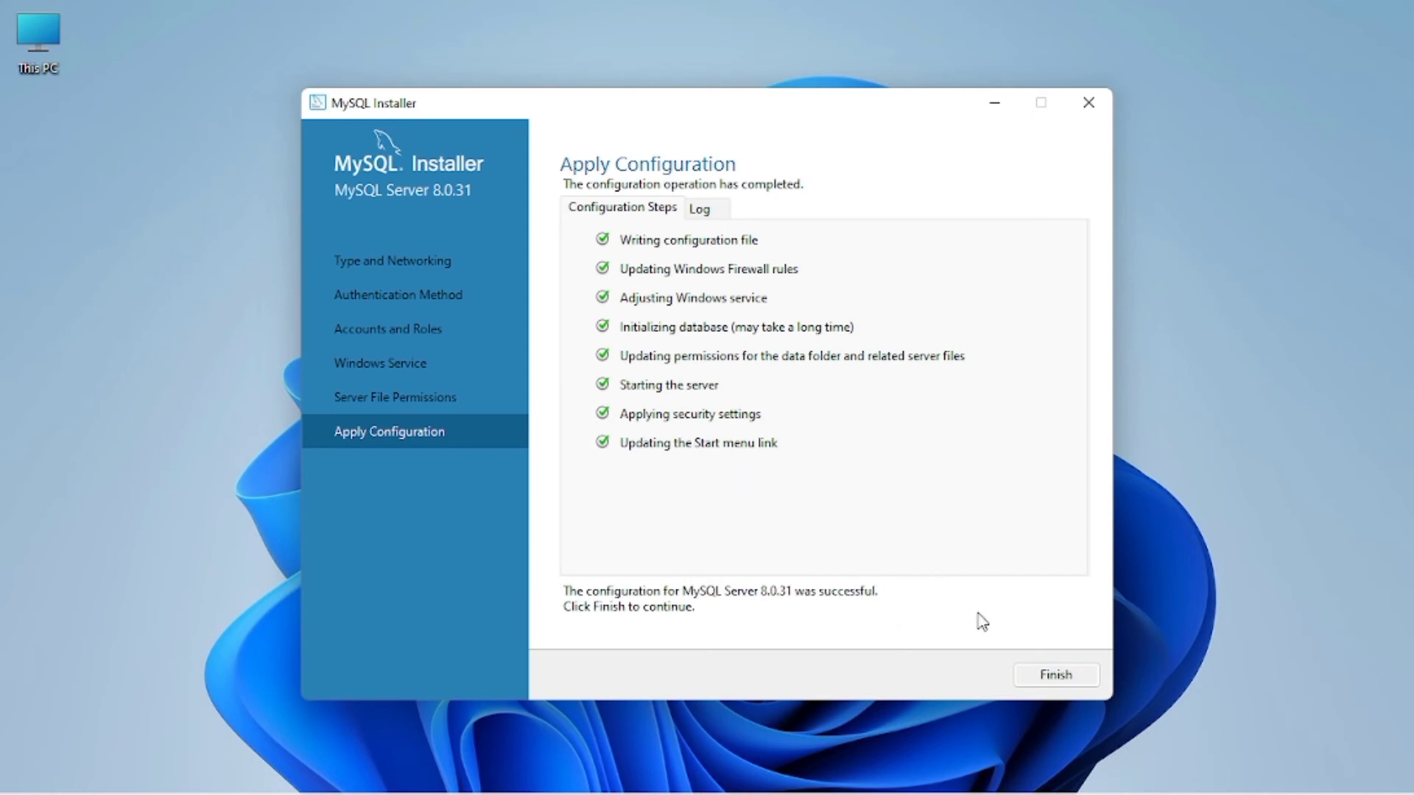
Step: Finish the server setup and complete MySQL Router configuration without bootstrapping
{"action": "left_click", "coordinate": [1055, 675]}
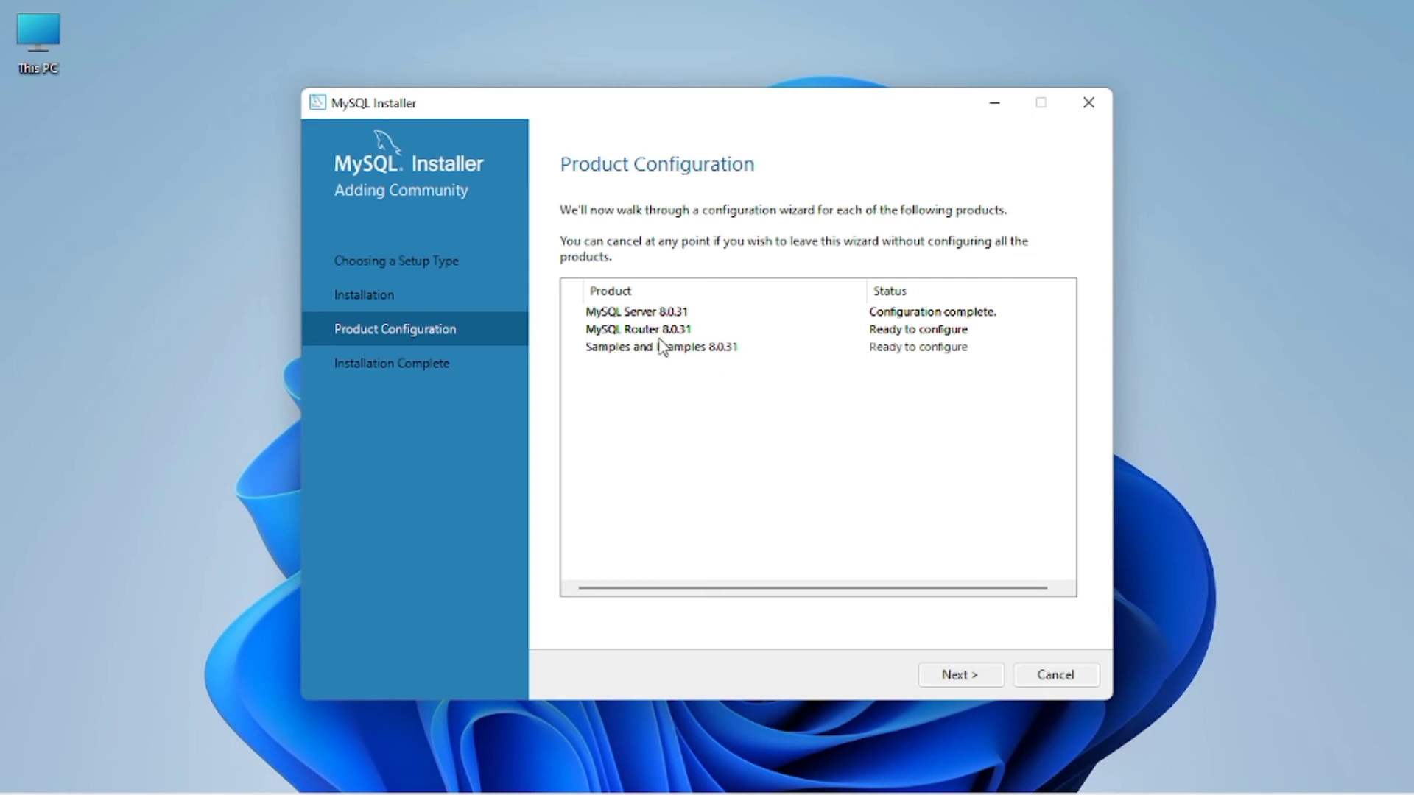
{"action": "left_click", "coordinate": [949, 675]}
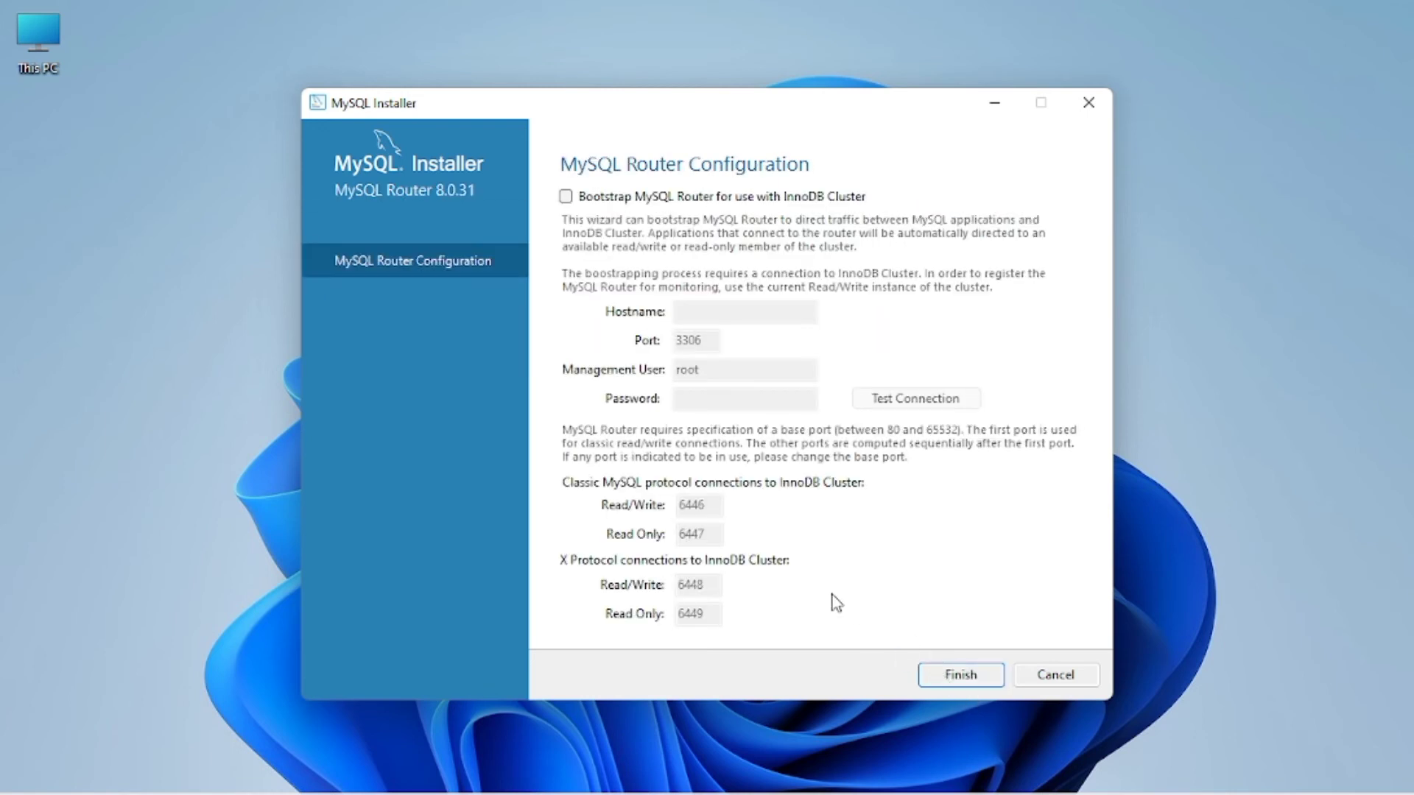
{"action": "left_click", "coordinate": [957, 674]}
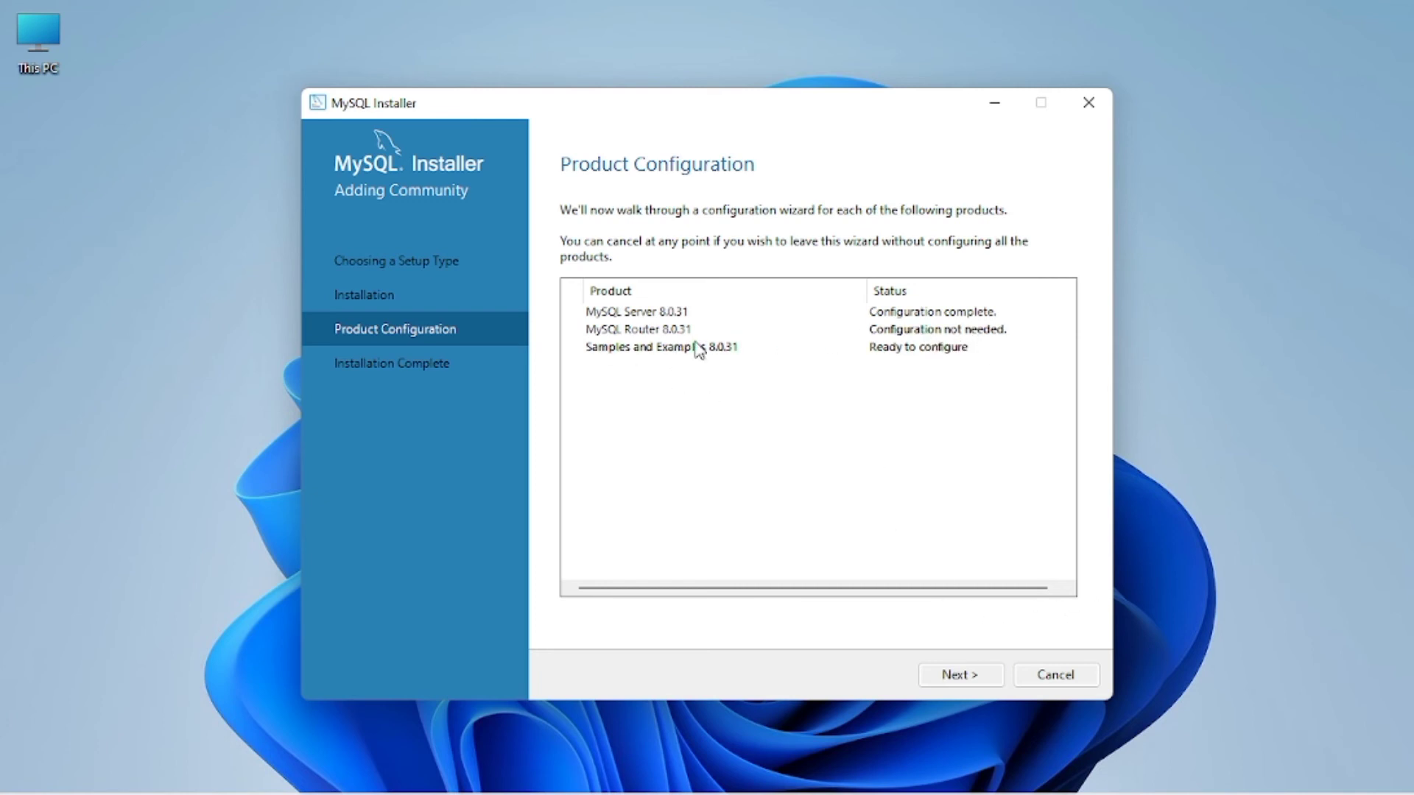
Step: Enter the root password for Samples and Examples, verify the server connection, and continue
{"action": "left_click", "coordinate": [960, 675]}
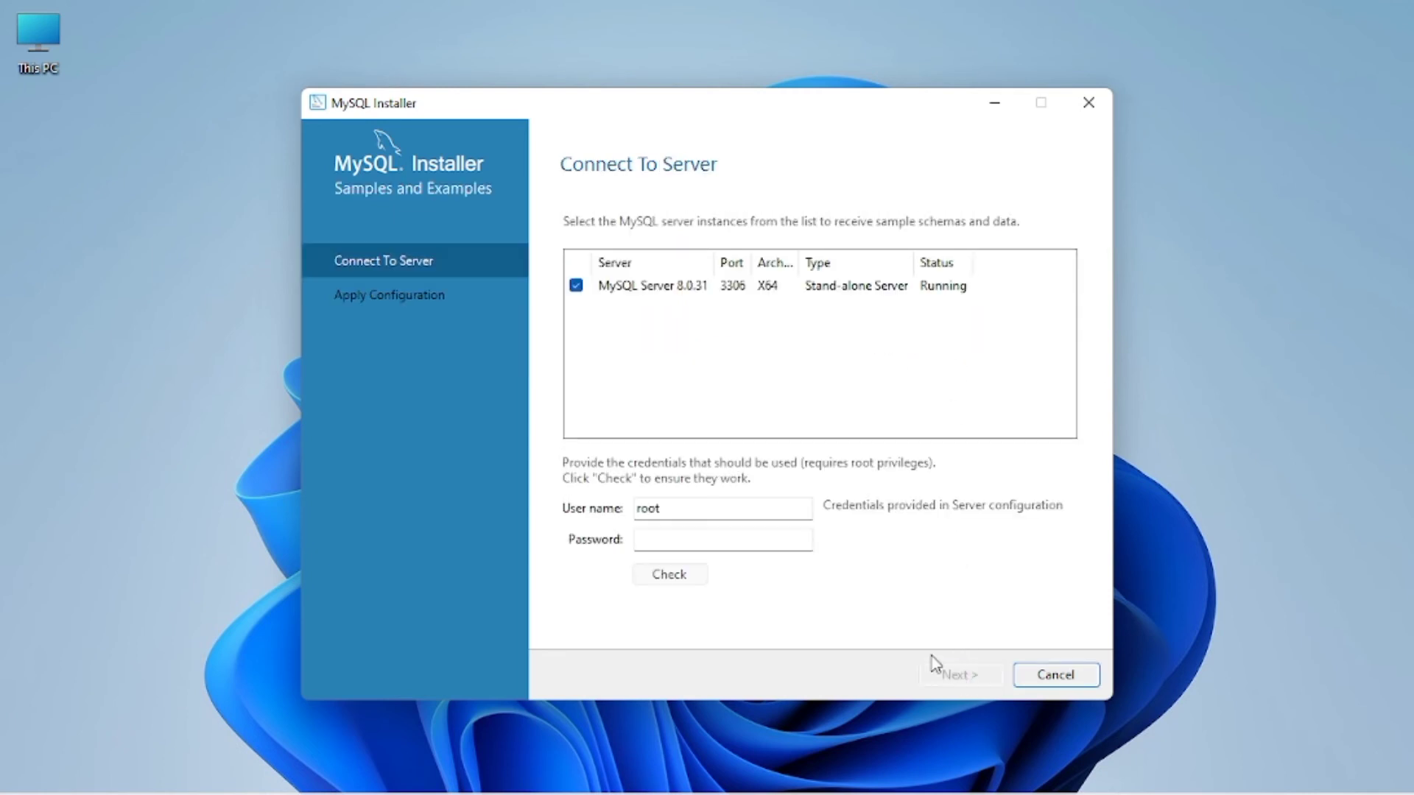
{"action": "left_click", "coordinate": [672, 537]}
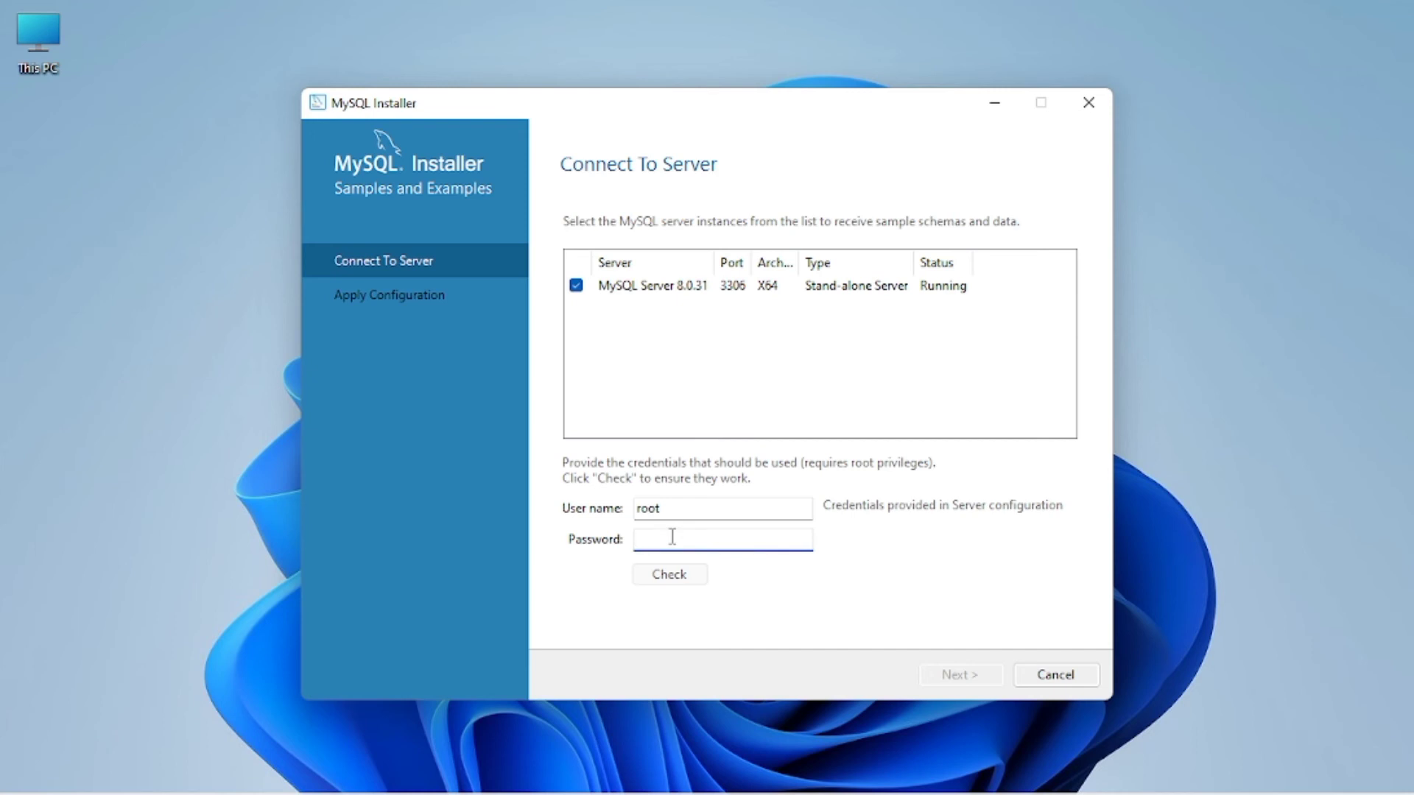
{"action": "type", "text": "1234567890"}
{"action": "left_click", "coordinate": [673, 574]}
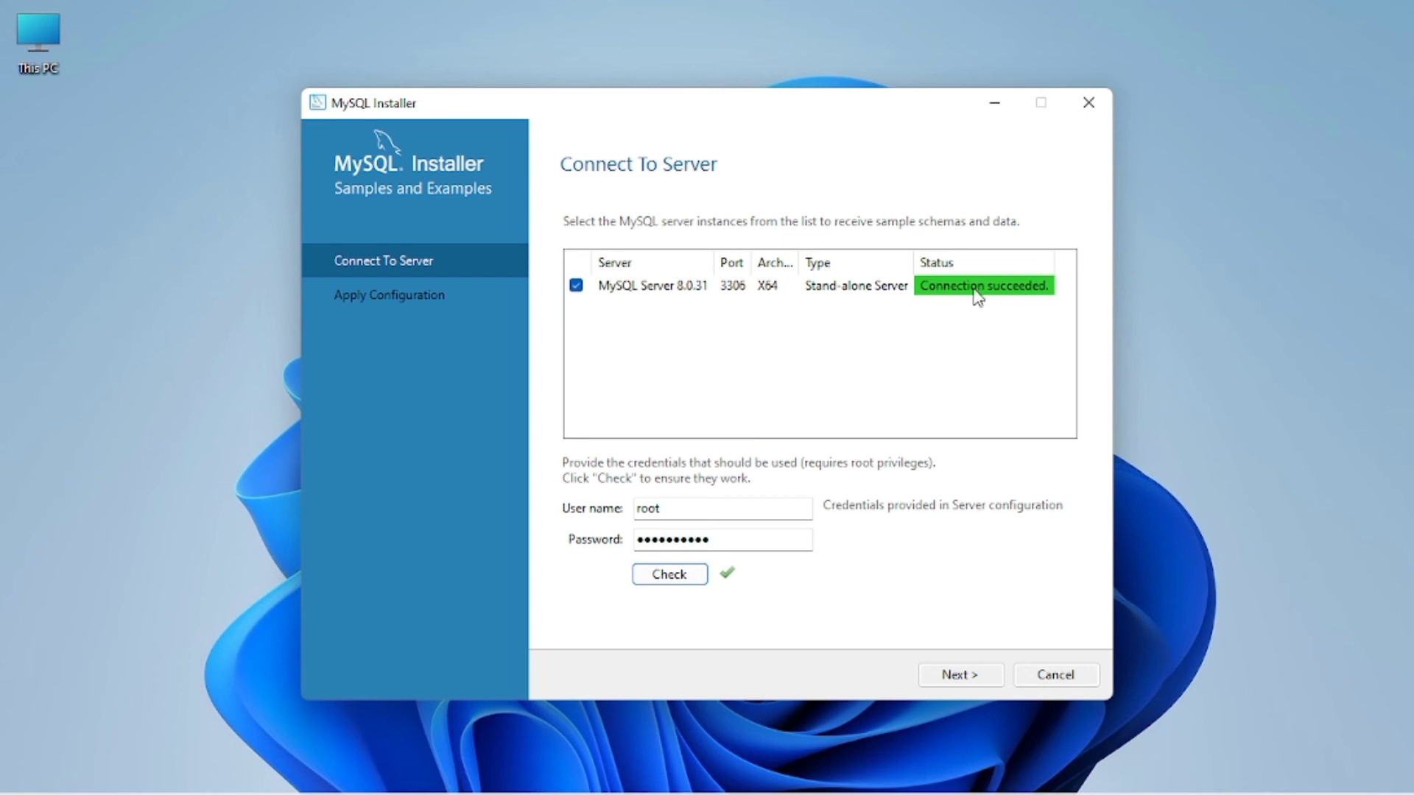
{"action": "left_click", "coordinate": [967, 676]}
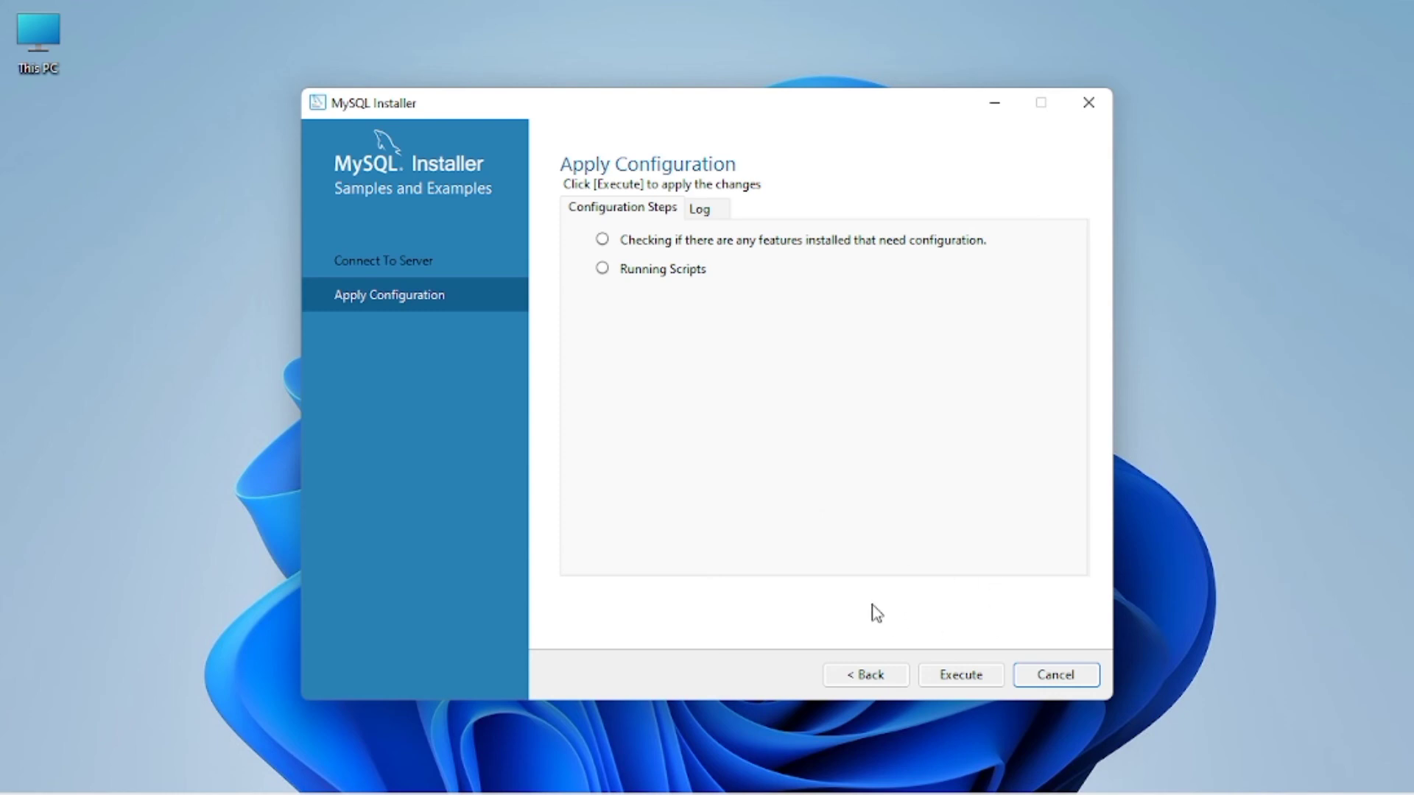
Step: Execute the Samples and Examples configuration and finish once both steps complete
{"action": "left_click", "coordinate": [969, 676]}
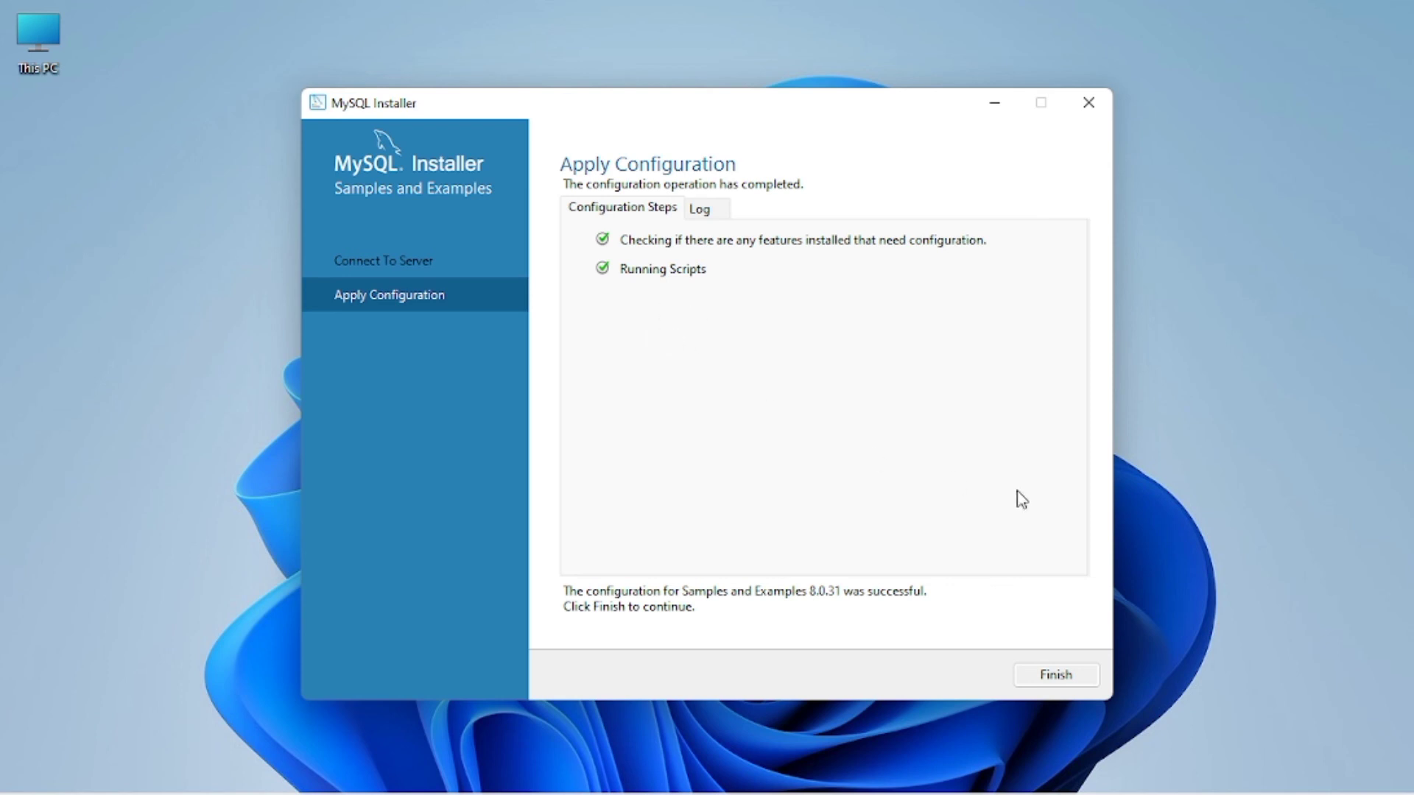
{"action": "left_click", "coordinate": [1056, 675]}
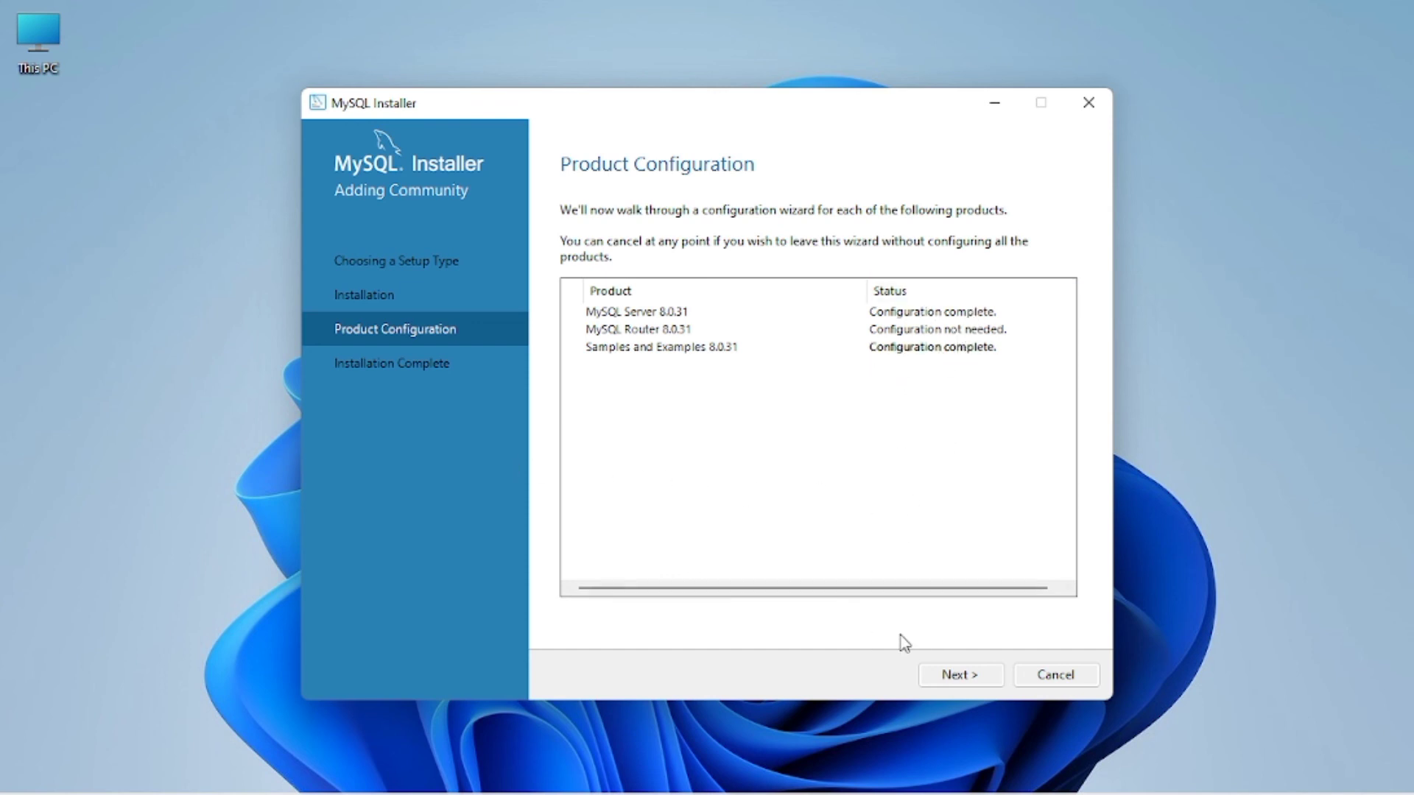
Step: Finish the installation with Start MySQL Workbench and Start MySQL Shell unchecked
{"action": "left_click", "coordinate": [955, 674]}
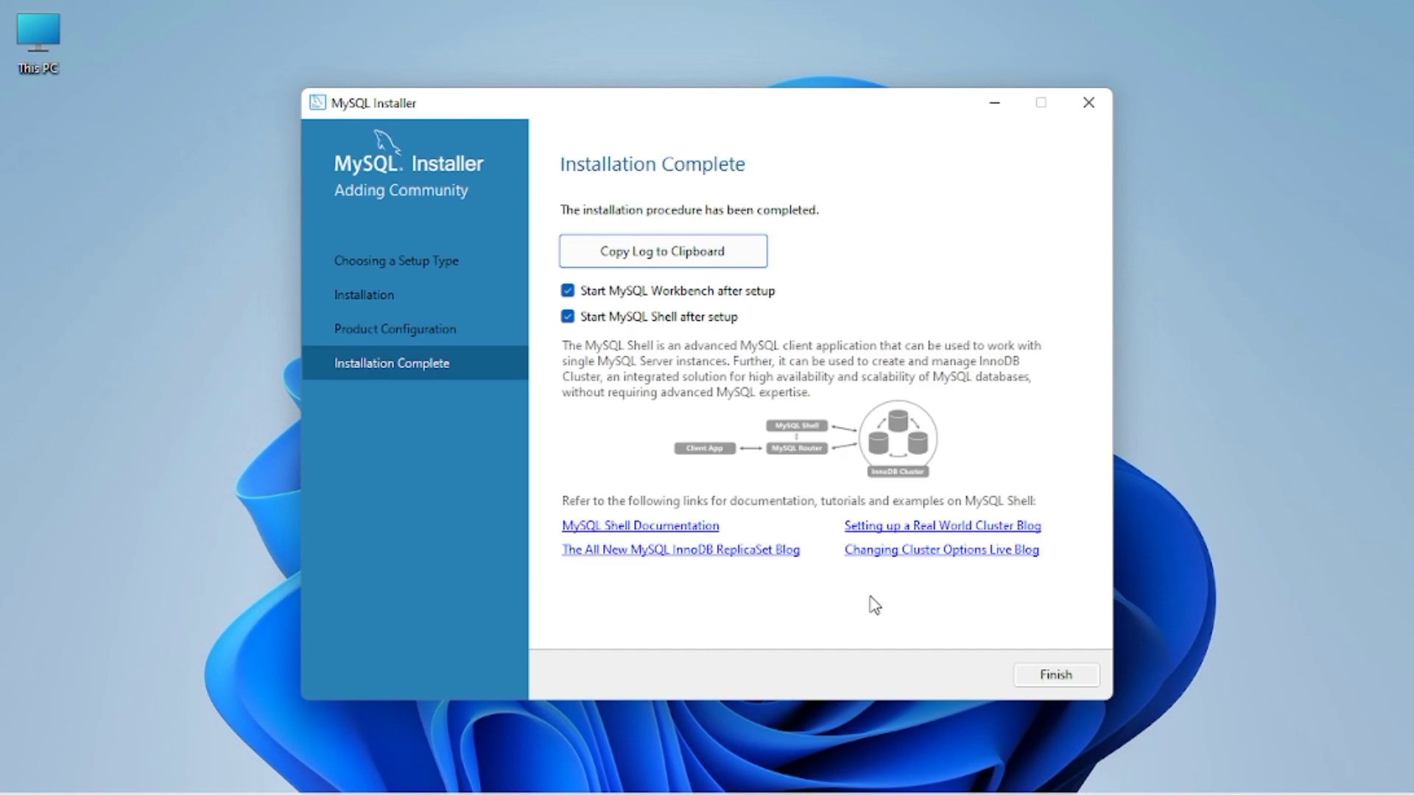
{"action": "left_click", "coordinate": [568, 316]}
{"action": "left_click", "coordinate": [568, 318]}
{"action": "left_click", "coordinate": [568, 291]}
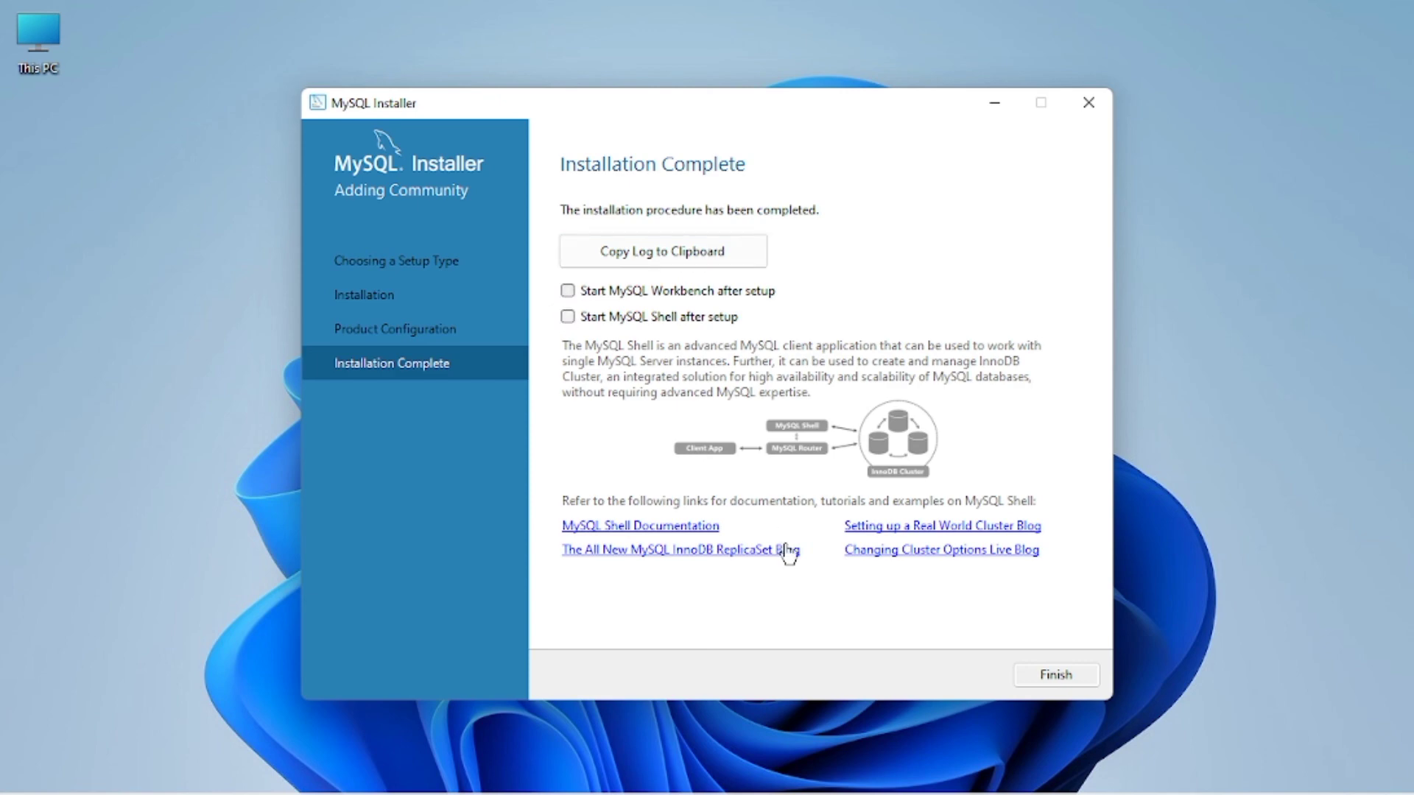
{"action": "left_click", "coordinate": [1058, 677]}
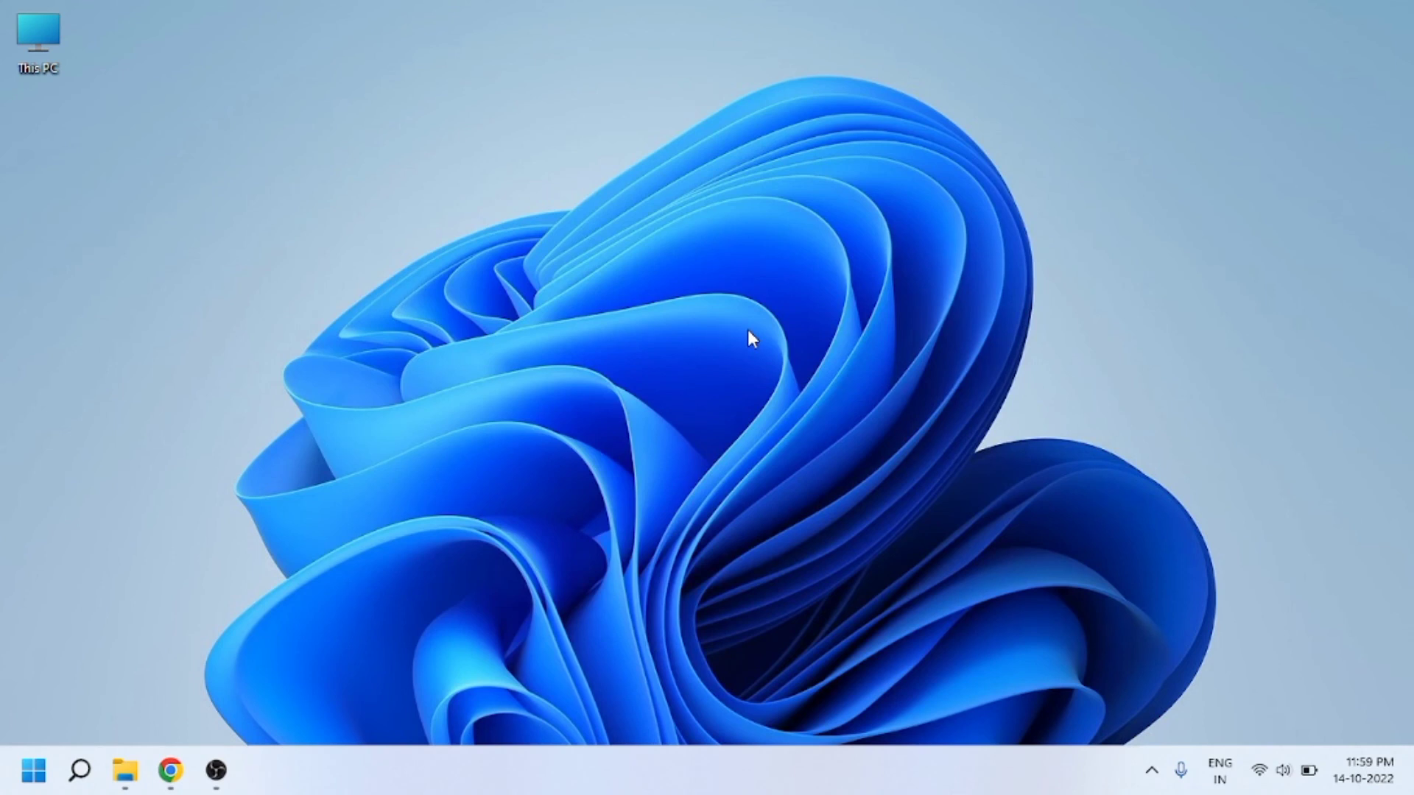
Step: Search for 'mys' and launch MySQL 8.0 Command Line Client
{"action": "left_click", "coordinate": [68, 767]}
{"action": "type", "text": "mys"}
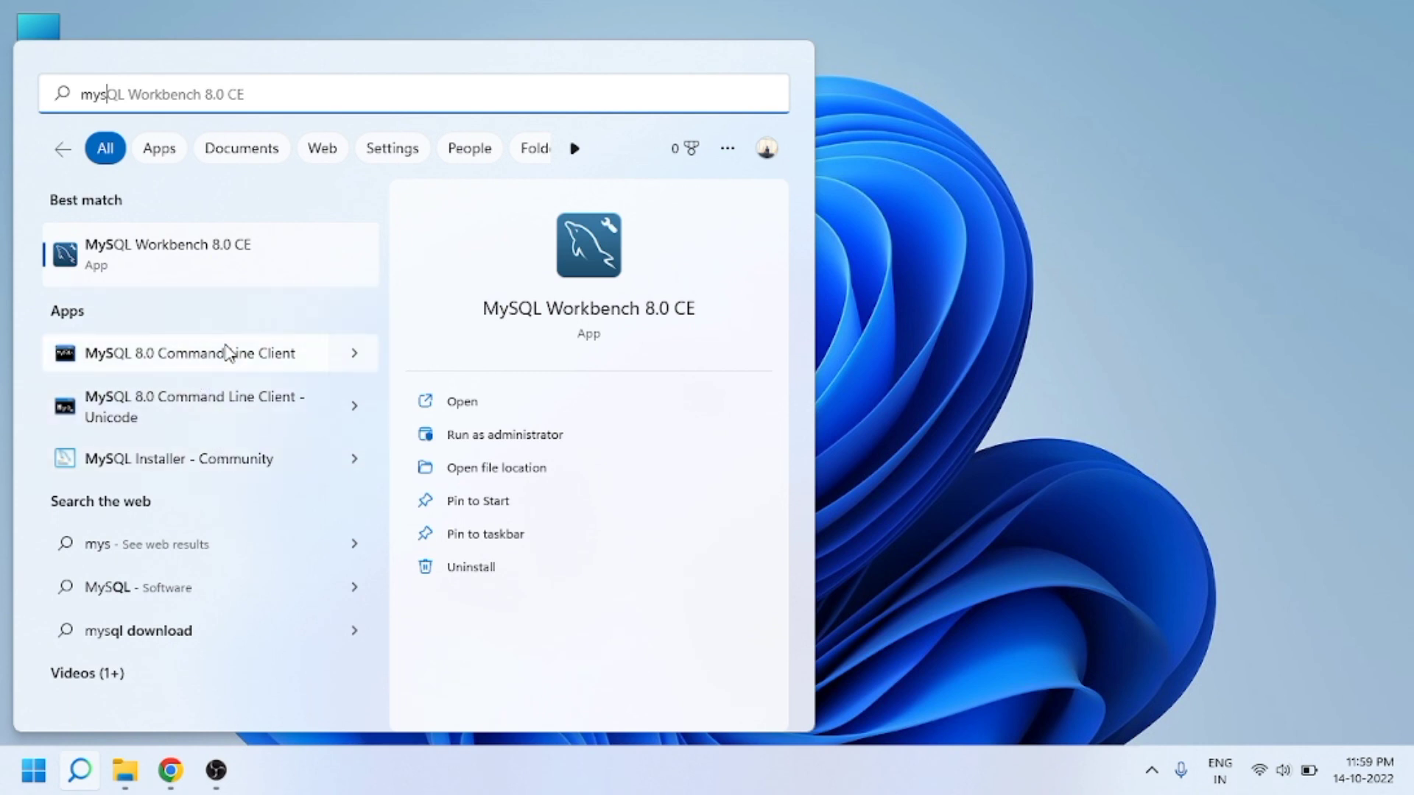
{"action": "left_click", "coordinate": [151, 357]}
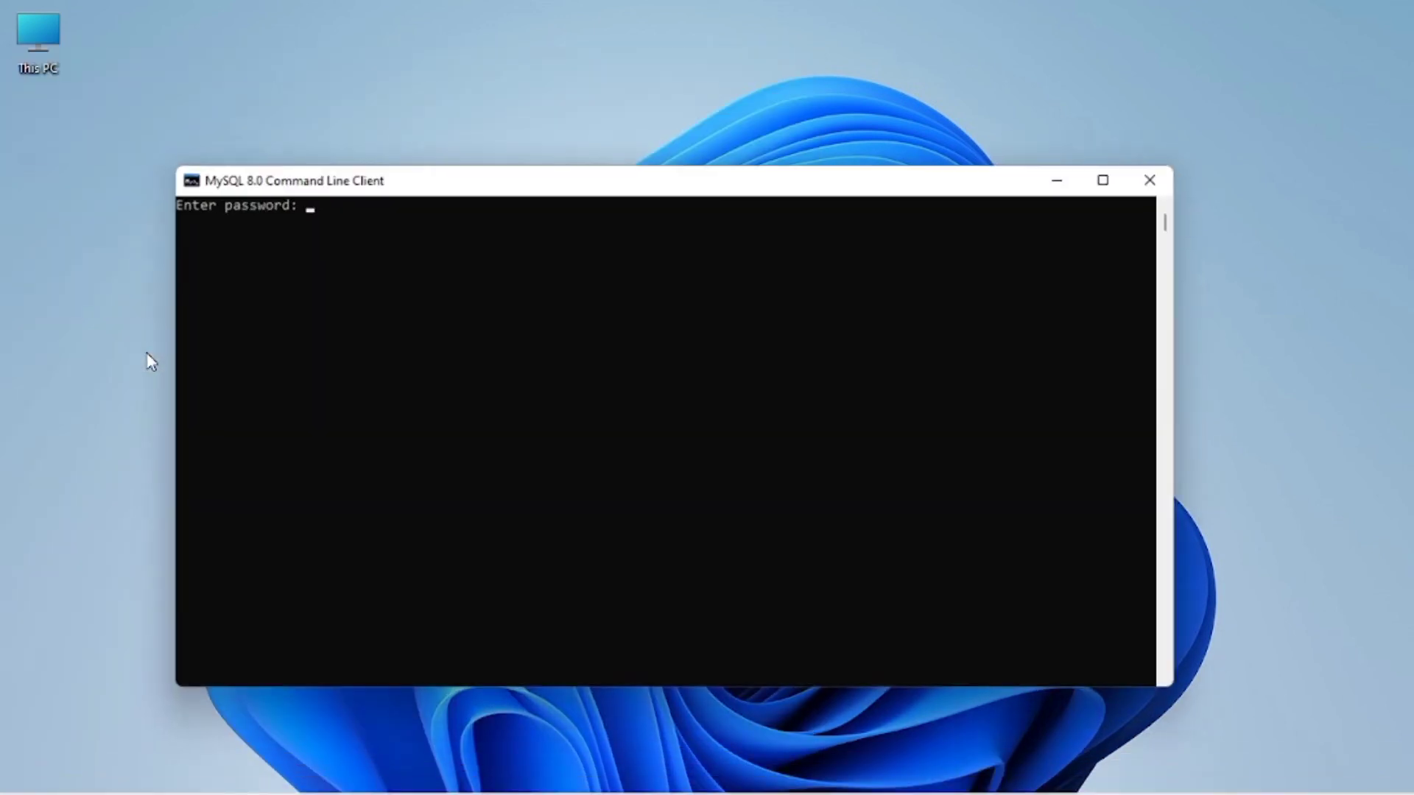
Step: Log in as root, then run 'show databases;', correcting the 'datases' typo, to list six databases
{"action": "type", "text": "*****"}
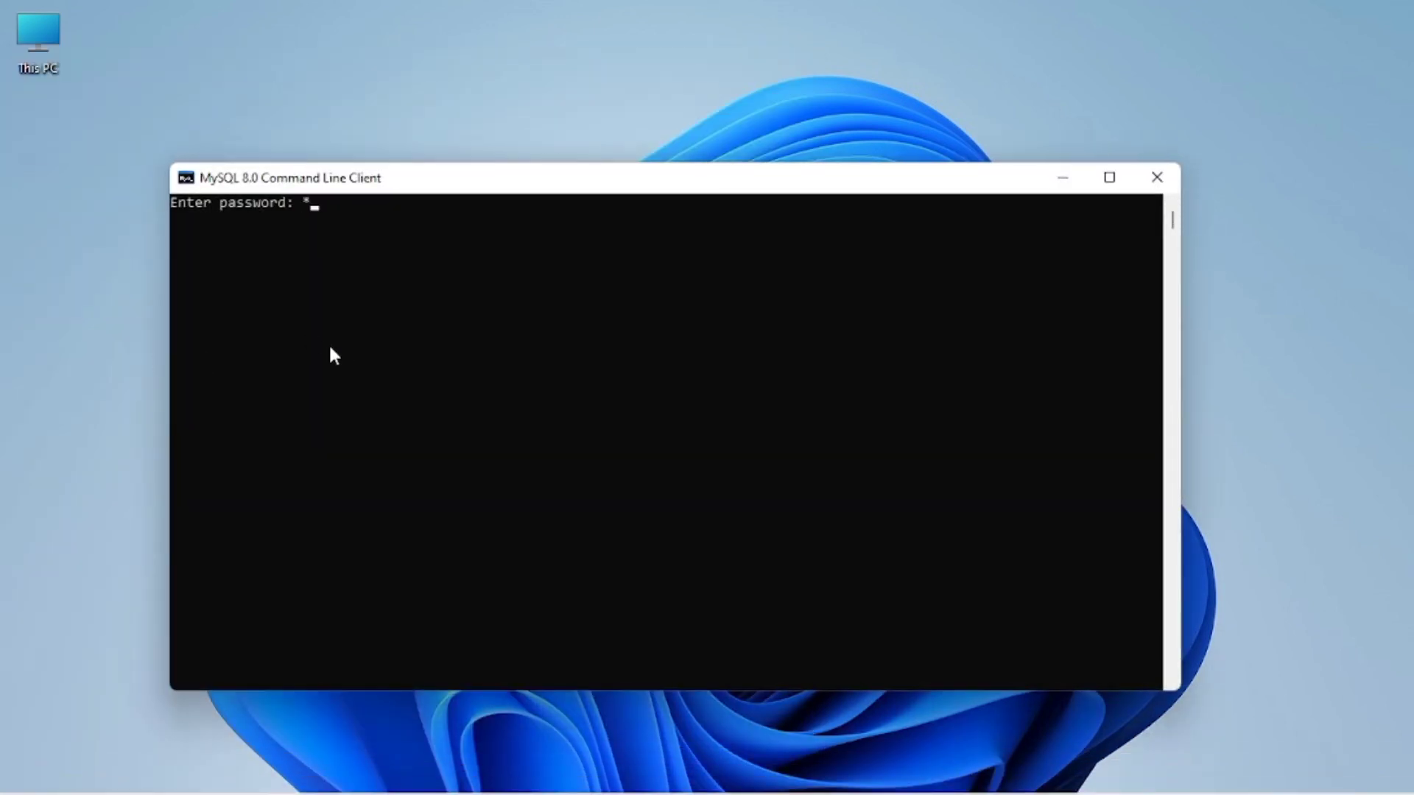
{"action": "type", "text": "*****"}
{"action": "key", "text": "Return"}
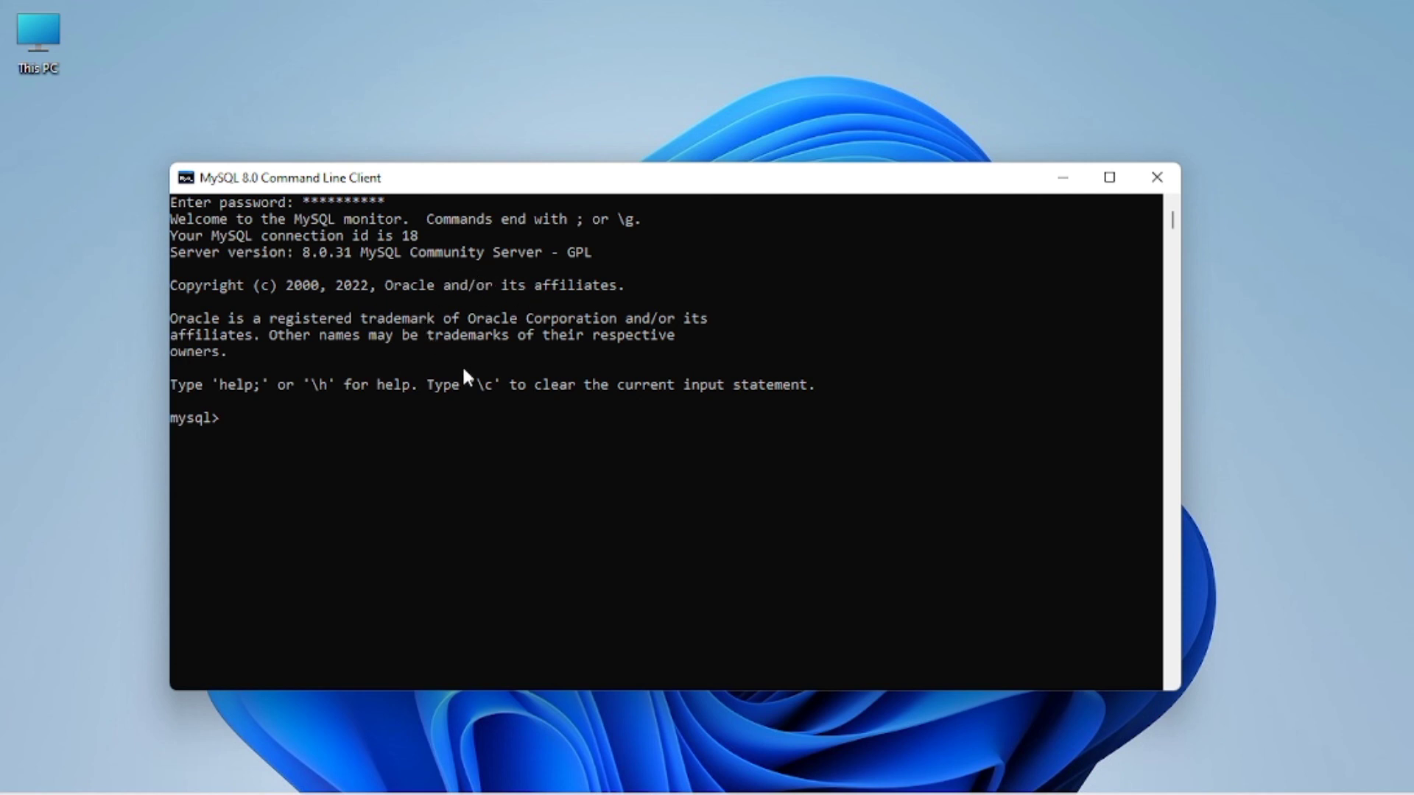
{"action": "type", "text": "show datases;"}
{"action": "key", "text": "Return"}
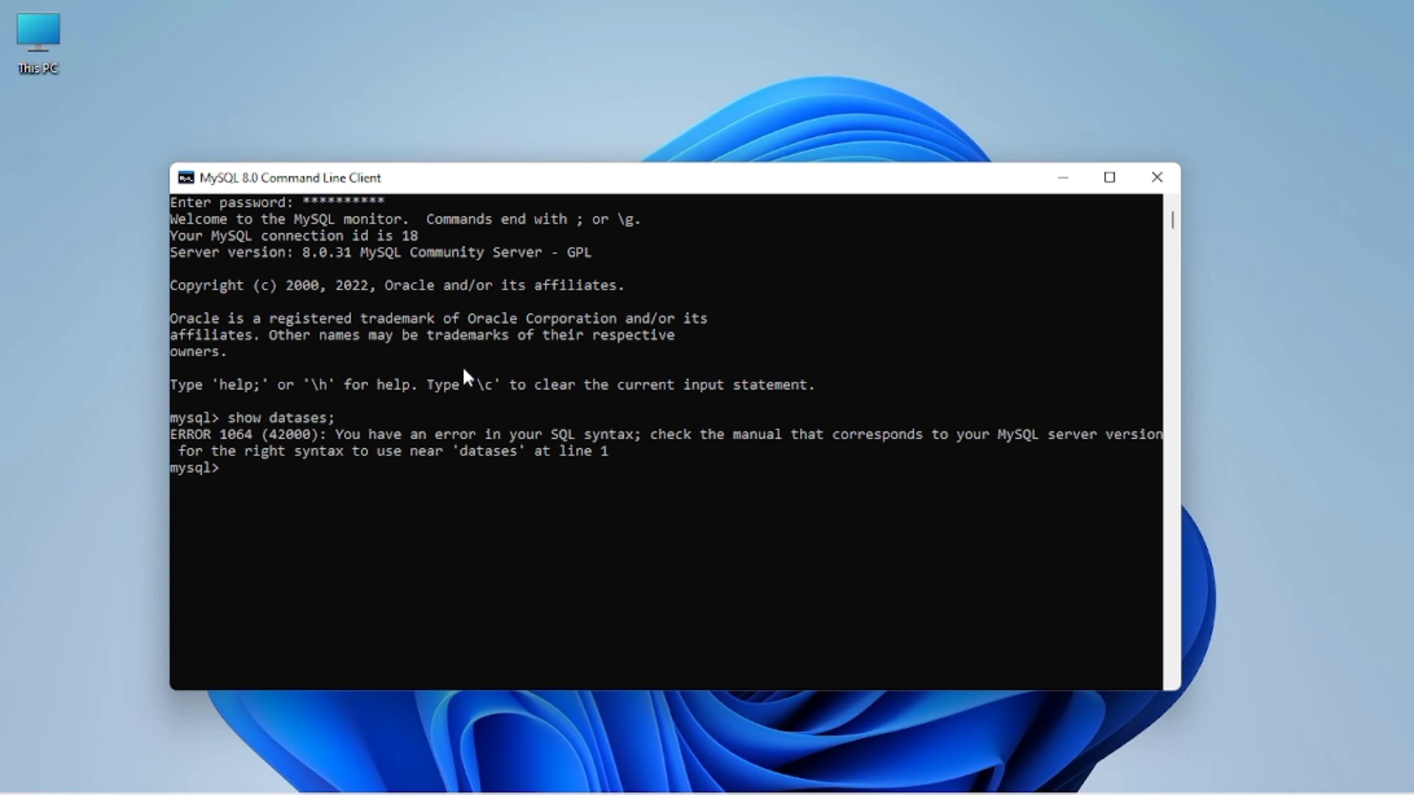
{"action": "key", "text": "Up"}
{"action": "key", "text": "Left"}
{"action": "key", "text": "Left"}
{"action": "key", "text": "Left"}
{"action": "key", "text": "Left"}
{"action": "type", "text": "ba"}
{"action": "key", "text": "Return"}
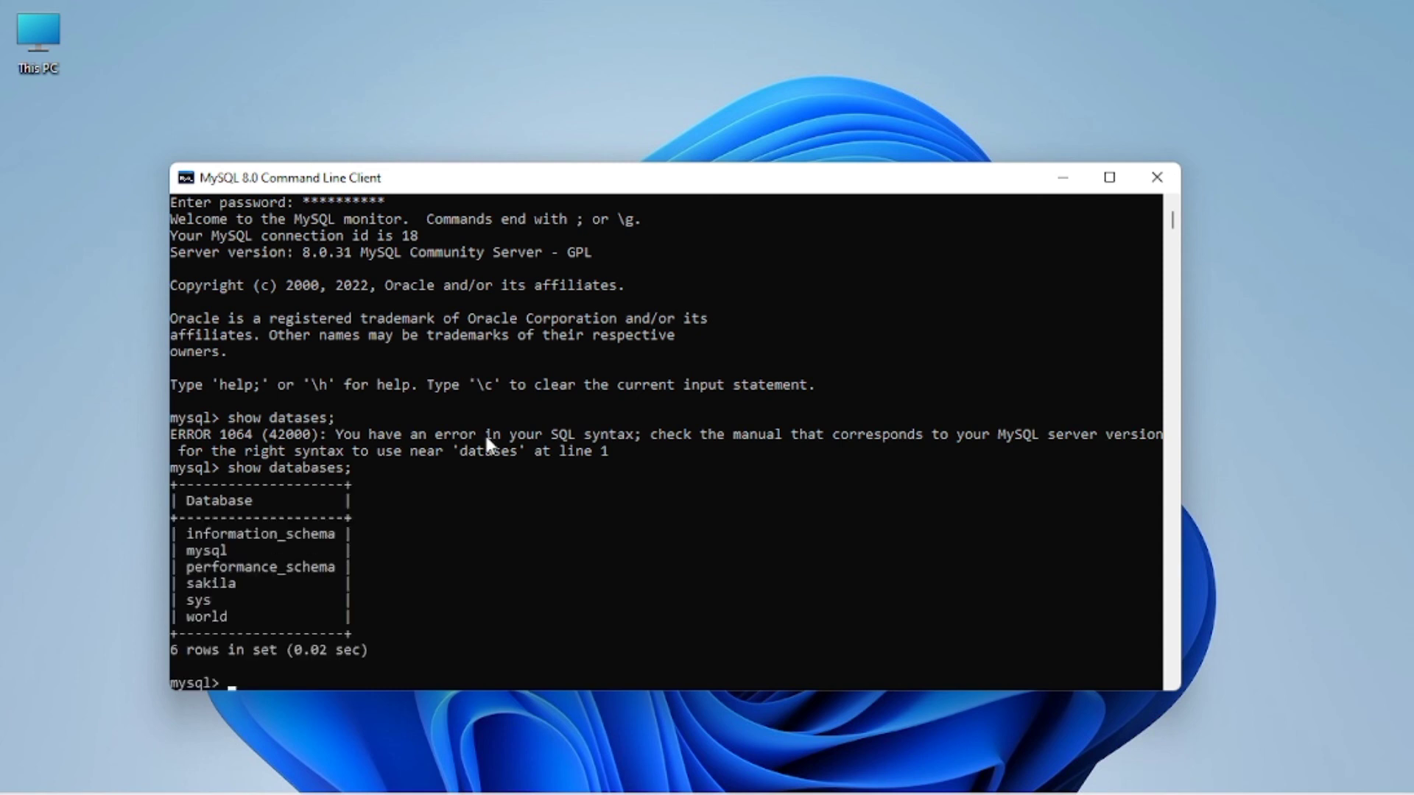